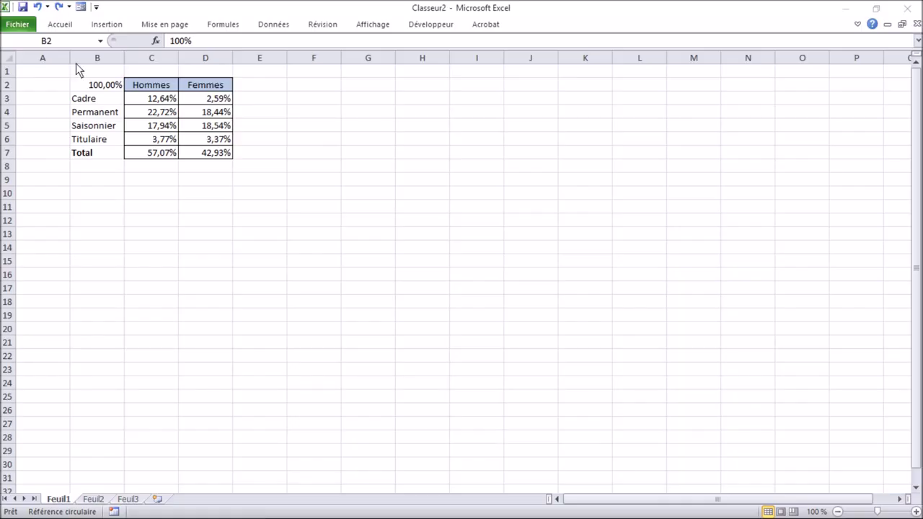
Insert a new row 7 above Total and label it 'Invisible'
right_click(9, 153)
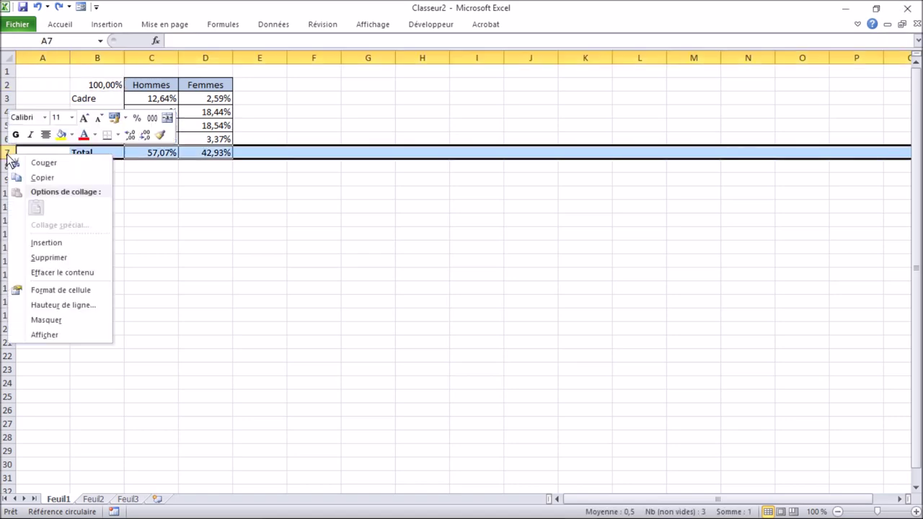
left_click(69, 245)
left_click(110, 154)
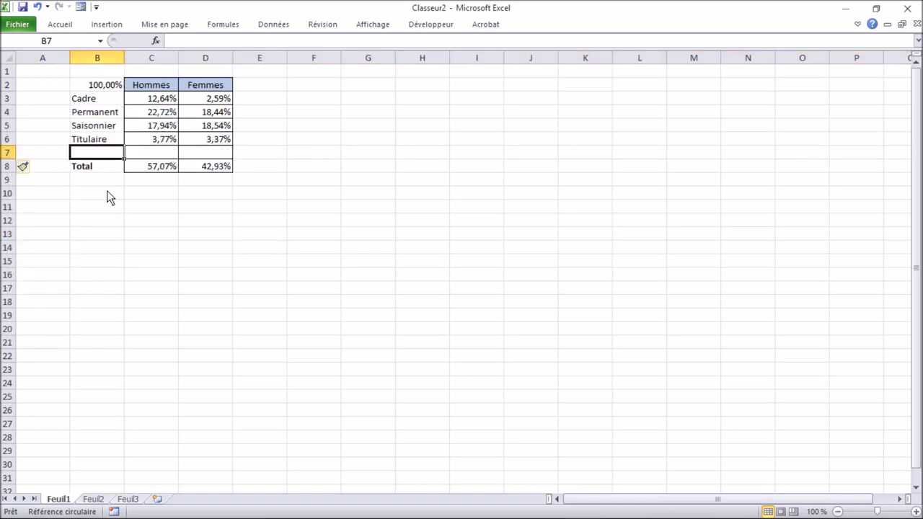
type("Invisible")
key("Return")
Enter =SOMME(C3:C6) in C7, copy it to D7, and select B2:C7
key("Up")
key("Right")
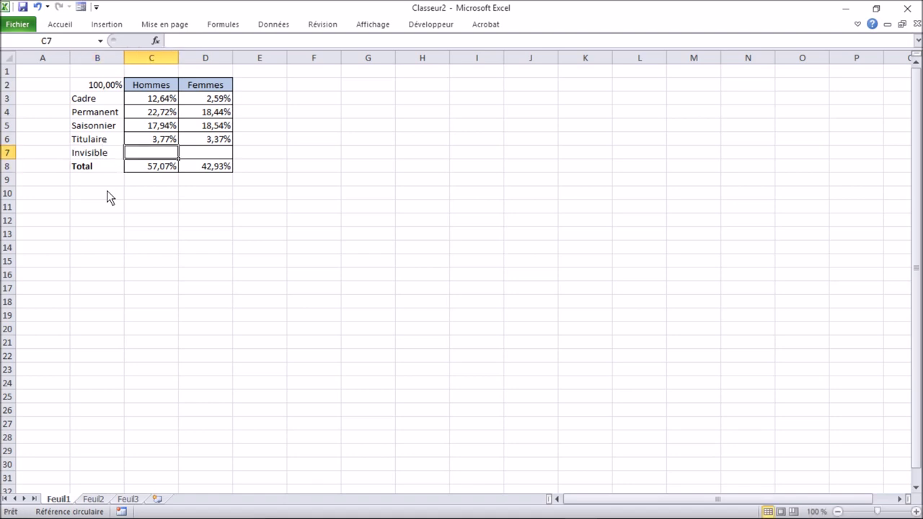
type("=som")
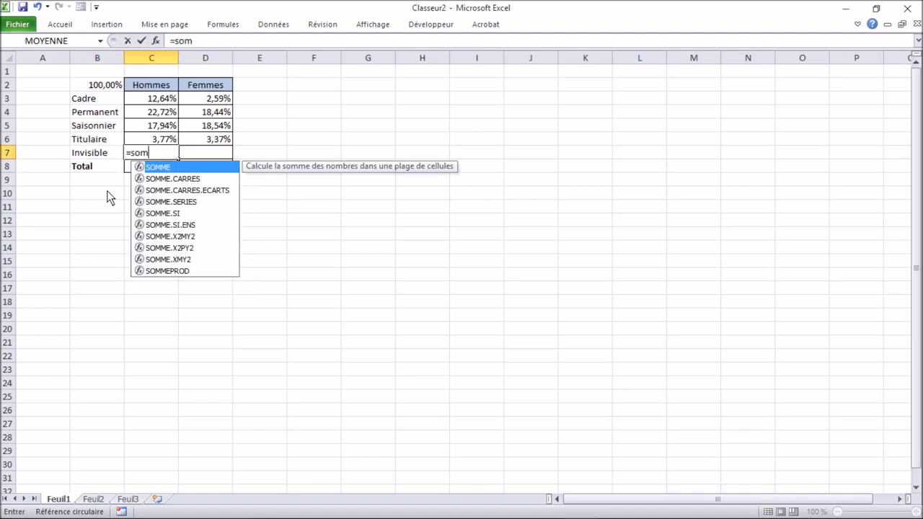
type("me(")
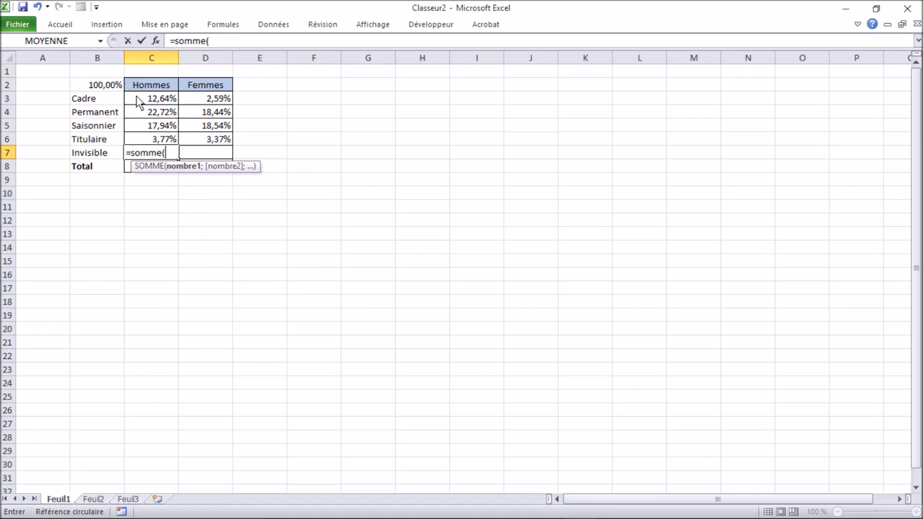
left_click_drag(139, 99, 146, 138)
key("Return")
key("Up")
key("ctrl+c")
key("Right")
key("ctrl+v")
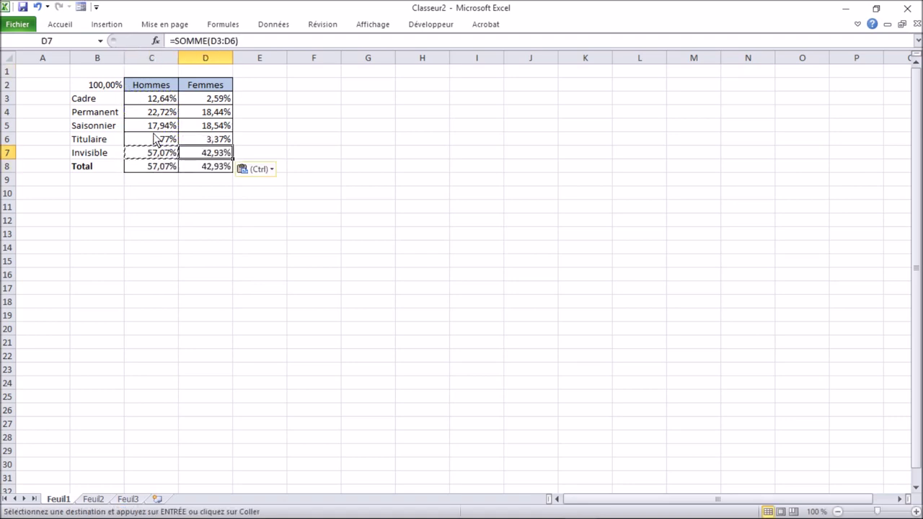
left_click_drag(160, 153, 107, 92)
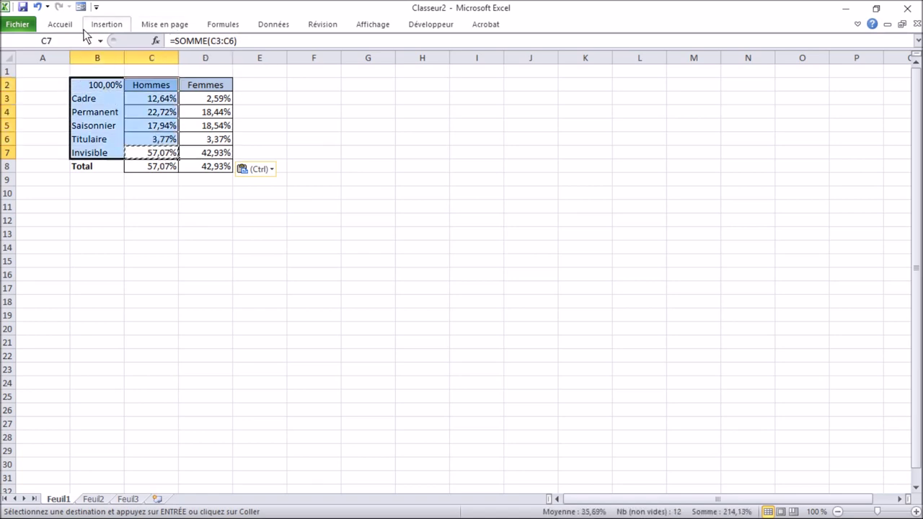
Insert a doughnut (Anneau) chart of the Hommes data and move it below the table
left_click(106, 24)
left_click(455, 70)
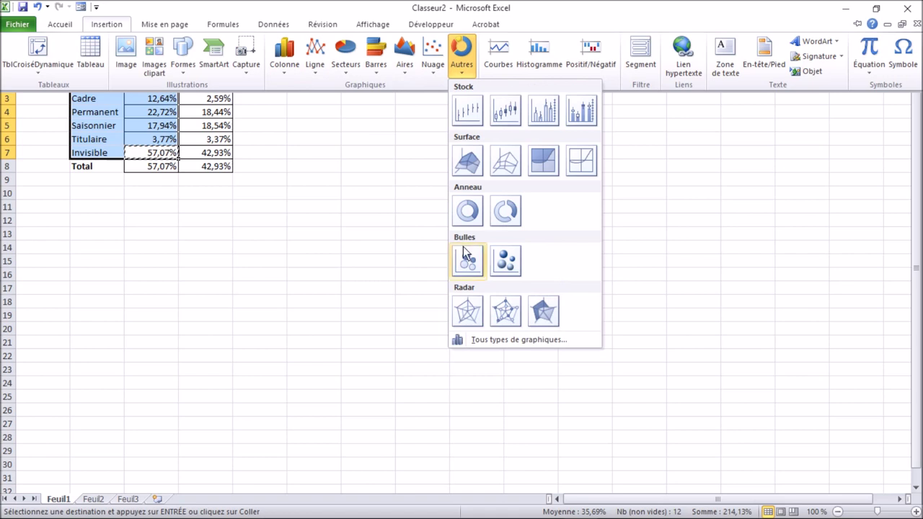
left_click(468, 213)
mouse_move(569, 188)
left_mouse_down()
mouse_move(342, 177)
mouse_move(285, 189)
left_mouse_up()
Apply the black-background chart style and a layout showing percentage labels
left_click(550, 27)
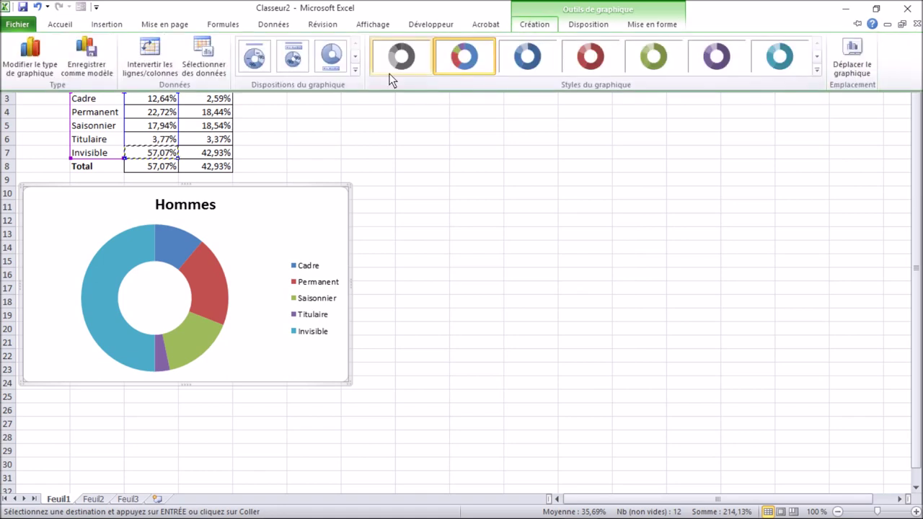
left_click(816, 70)
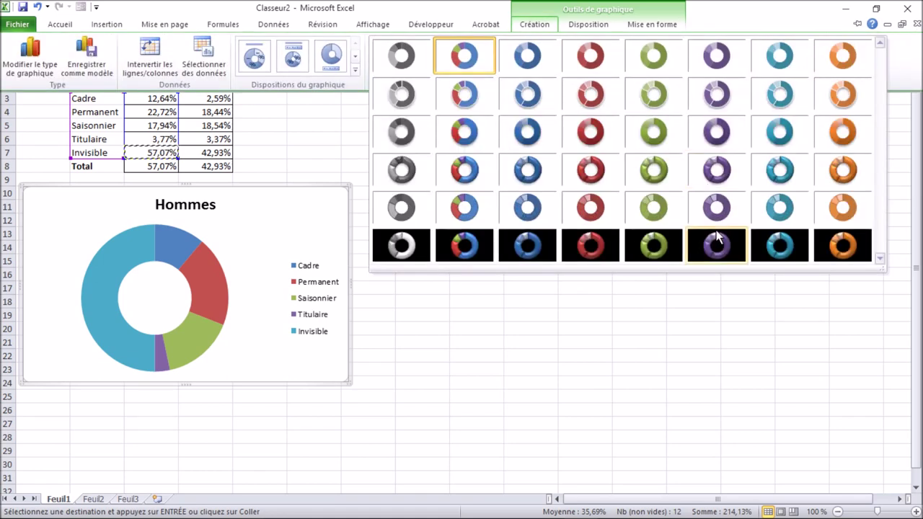
left_click(455, 247)
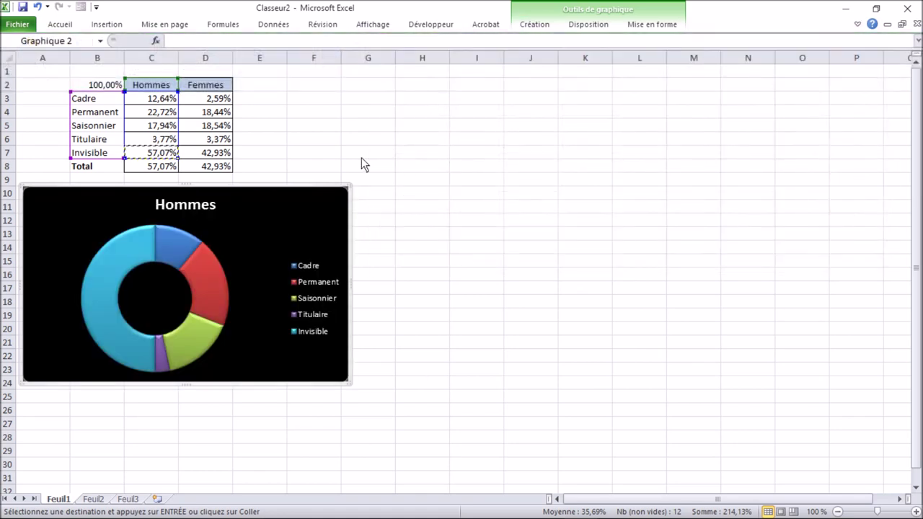
left_click(552, 24)
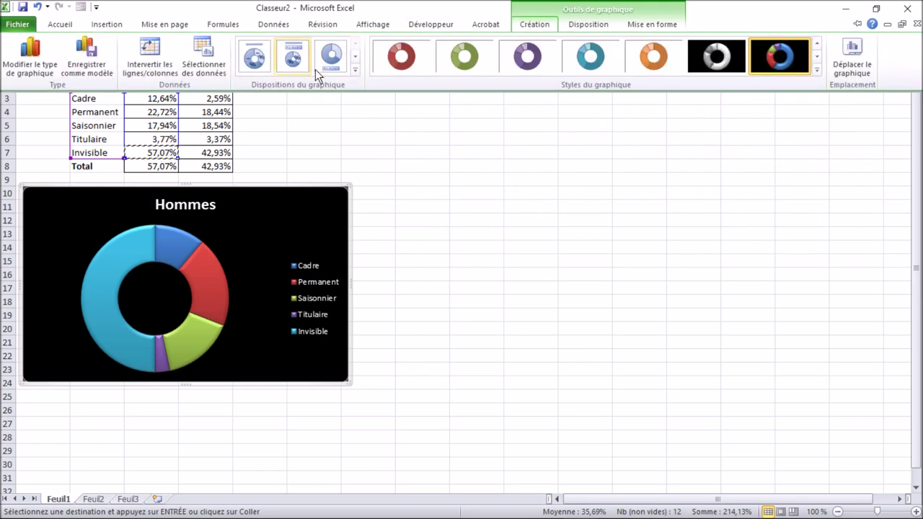
left_click(355, 69)
left_click(332, 90)
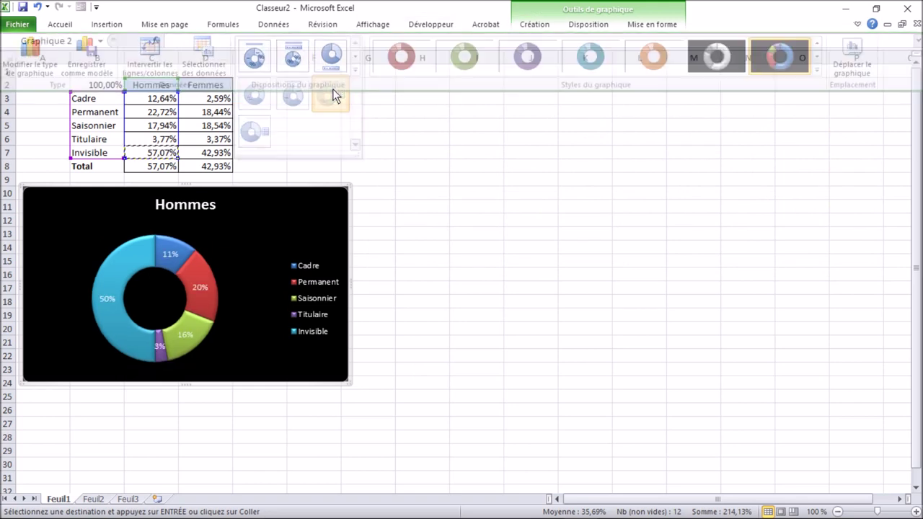
right_click(195, 252)
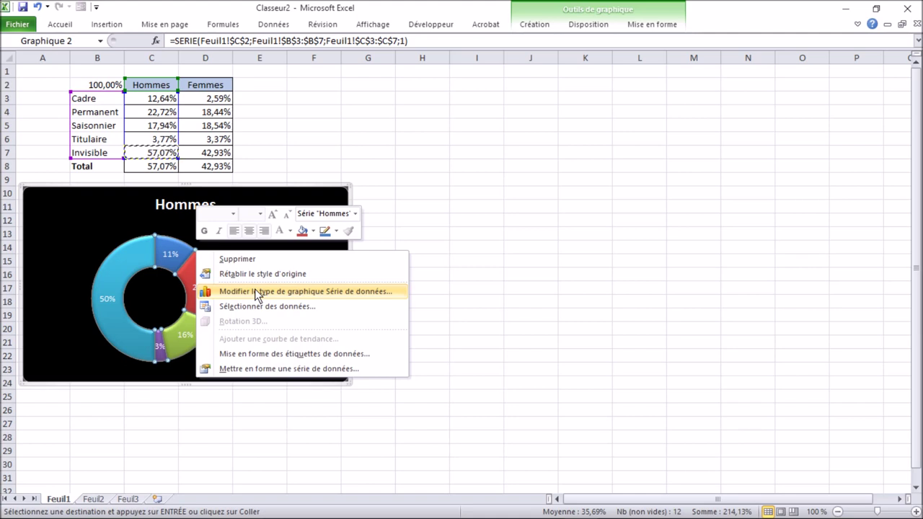
left_click(256, 291)
left_click(354, 153)
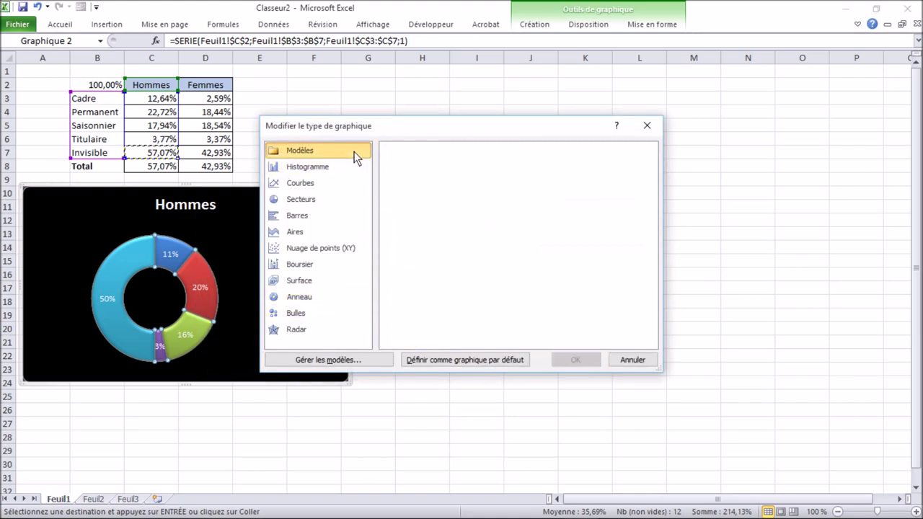
left_click(631, 360)
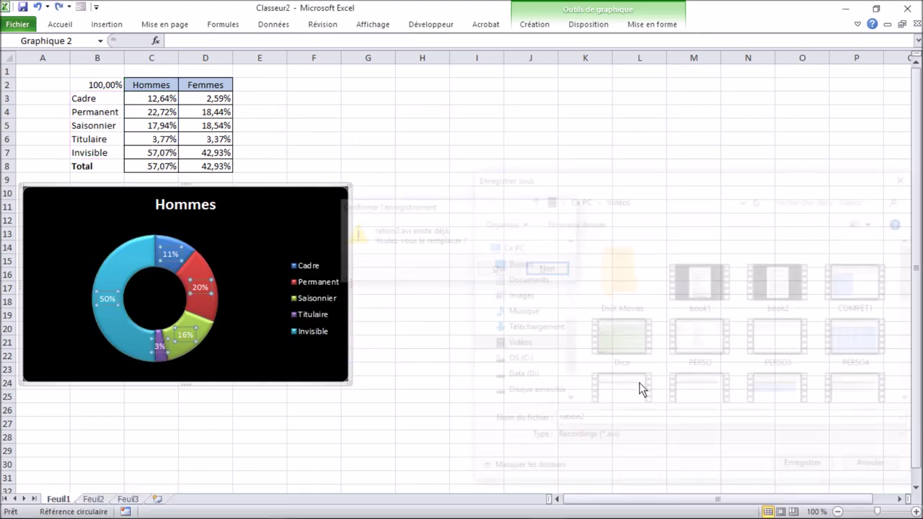
Set the donut series' first slice angle to 270°
right_click(205, 268)
left_click(279, 384)
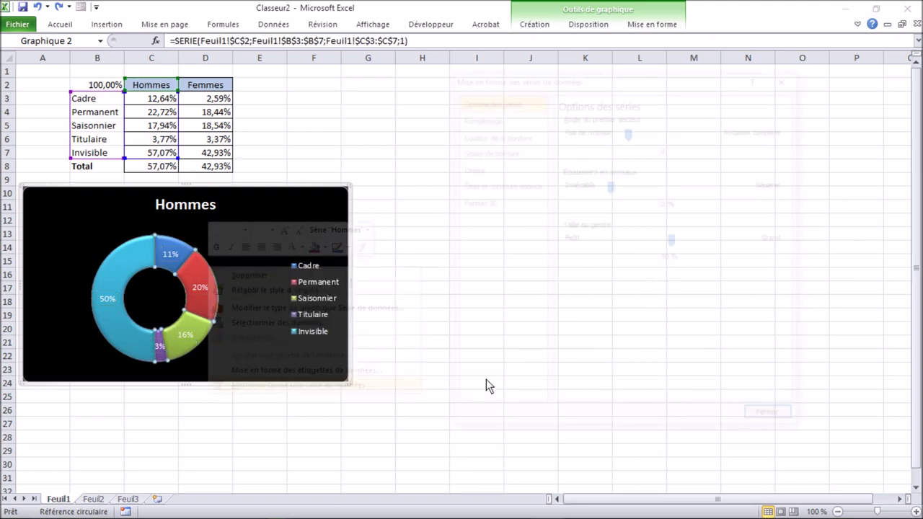
double_click(685, 149)
type("270")
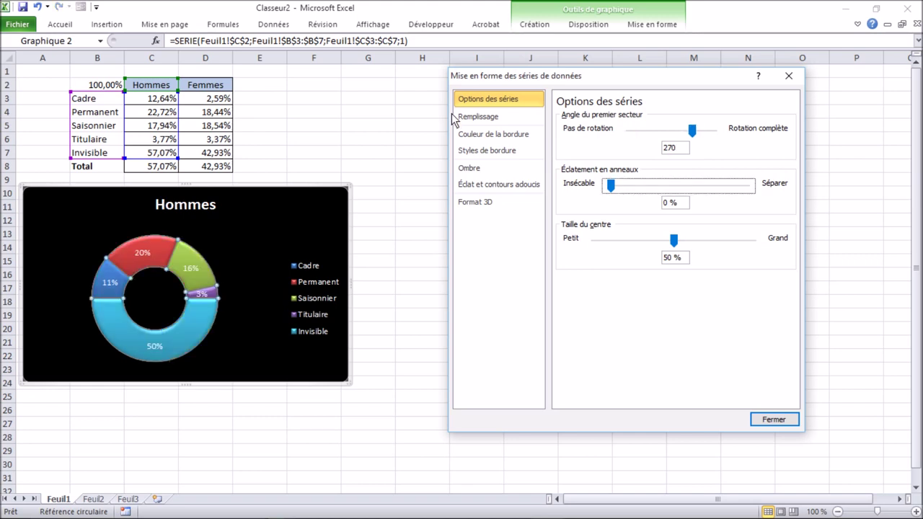
Give the Invisible slice no fill (Aucun remplissage)
left_click(475, 116)
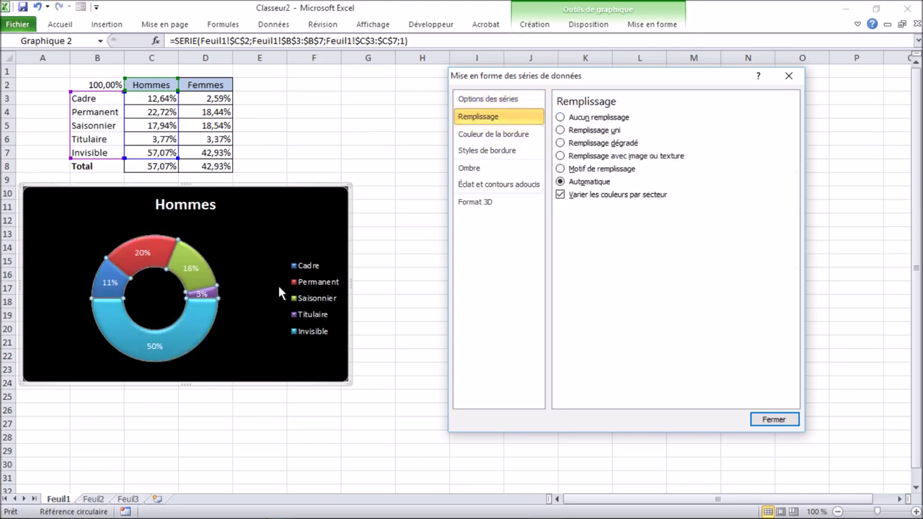
left_click(217, 329)
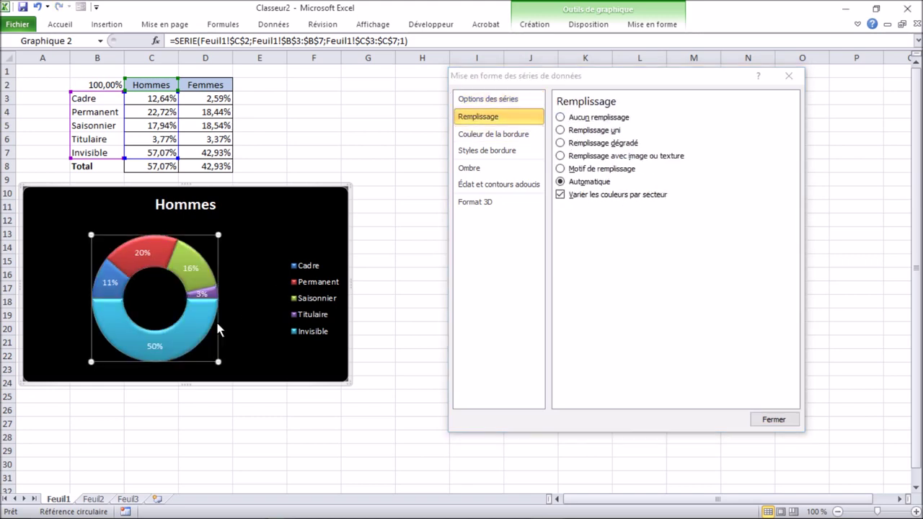
left_click(182, 355)
left_click(192, 351)
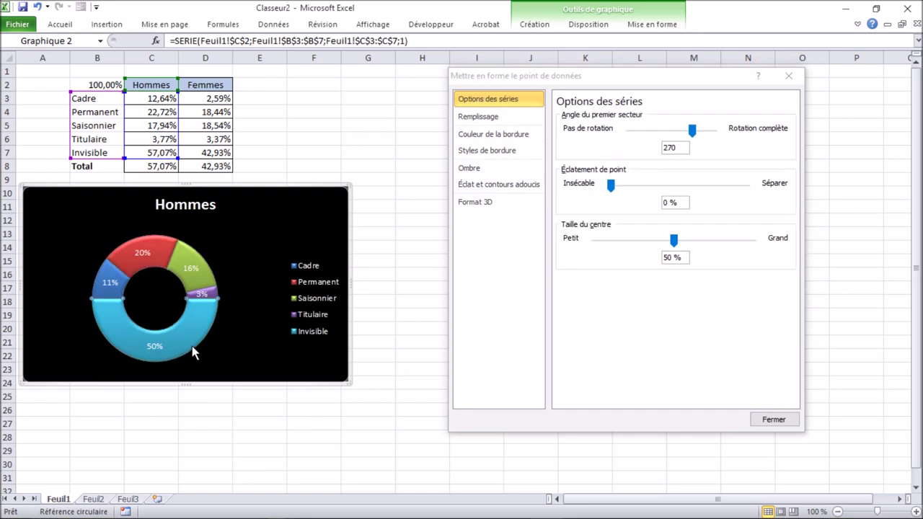
left_click(521, 118)
left_click(560, 117)
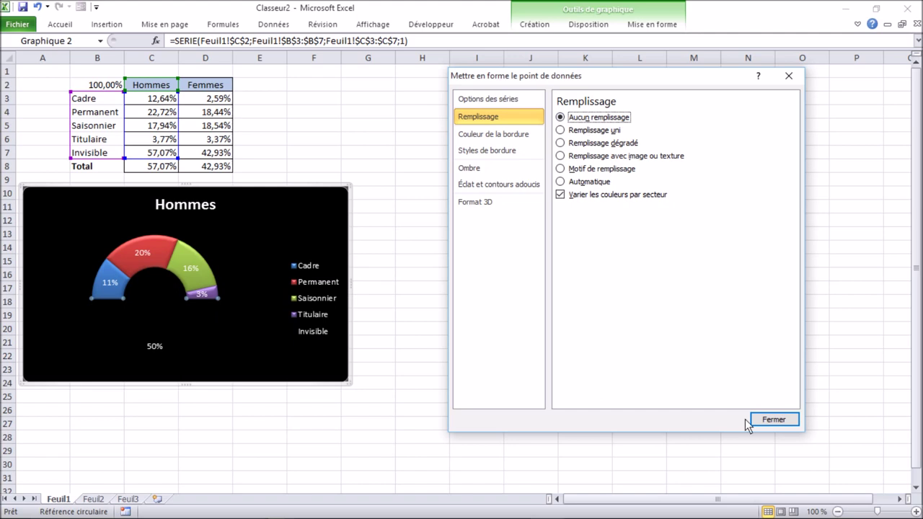
left_click(772, 420)
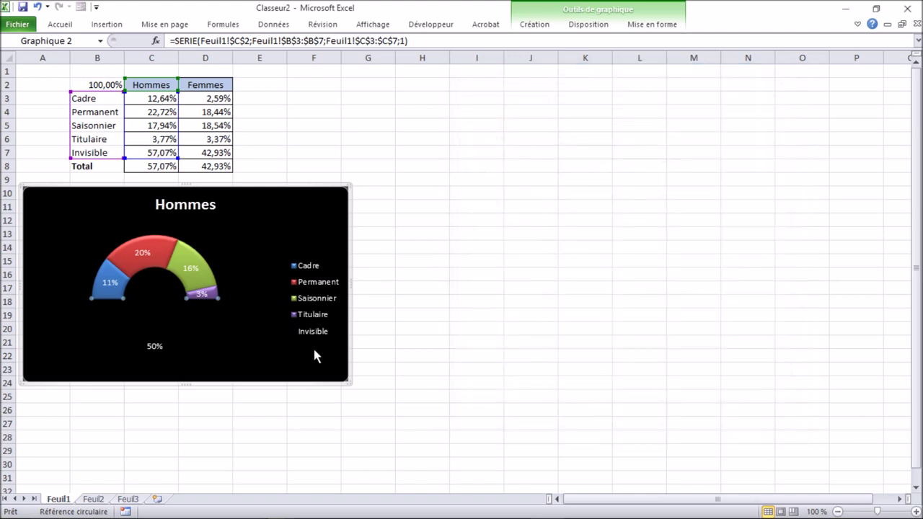
Add the category name to the Saisonnier and Permanent data labels
right_click(199, 256)
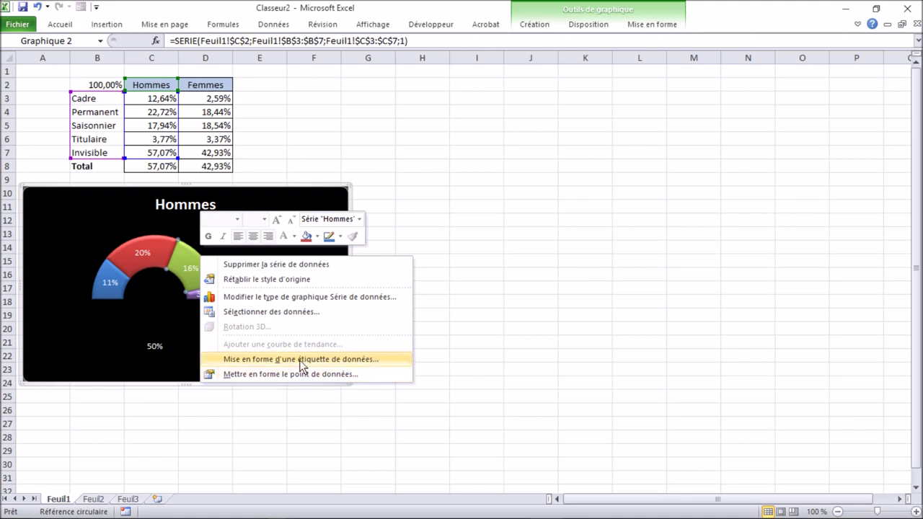
left_click(303, 359)
left_click(566, 142)
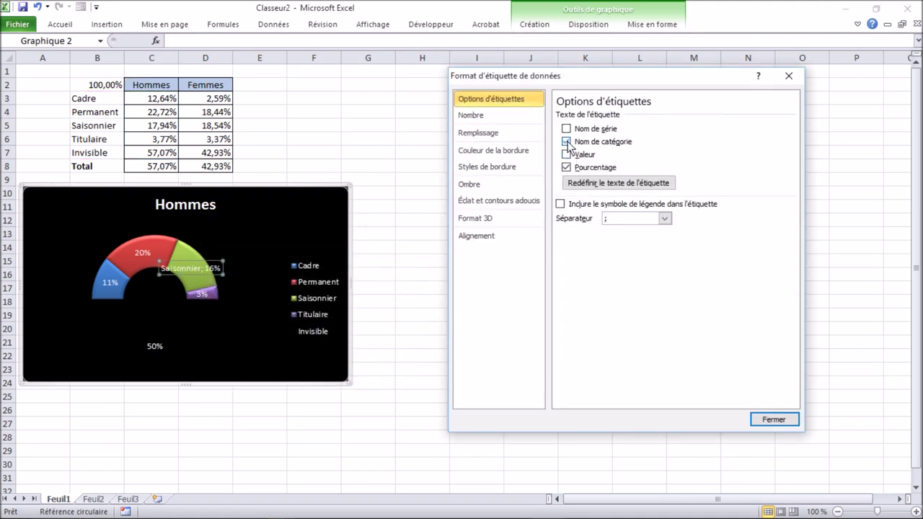
left_click(150, 253)
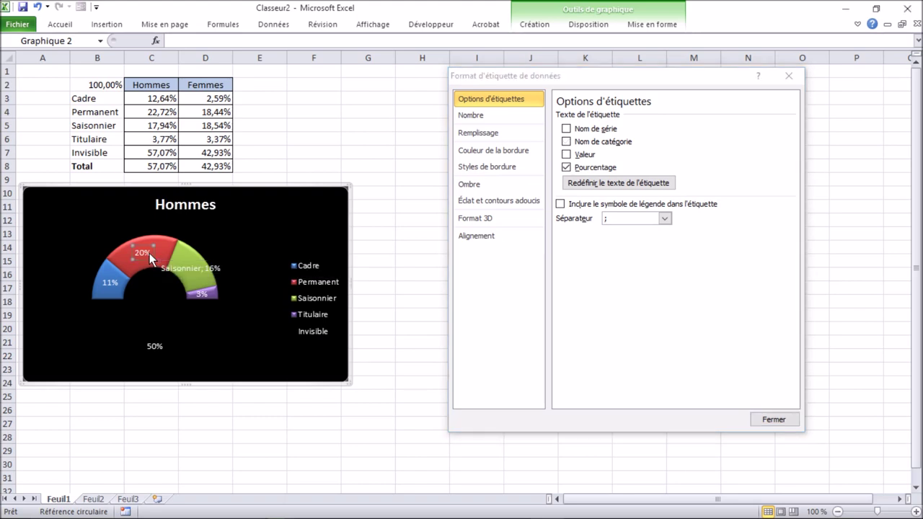
left_click(566, 142)
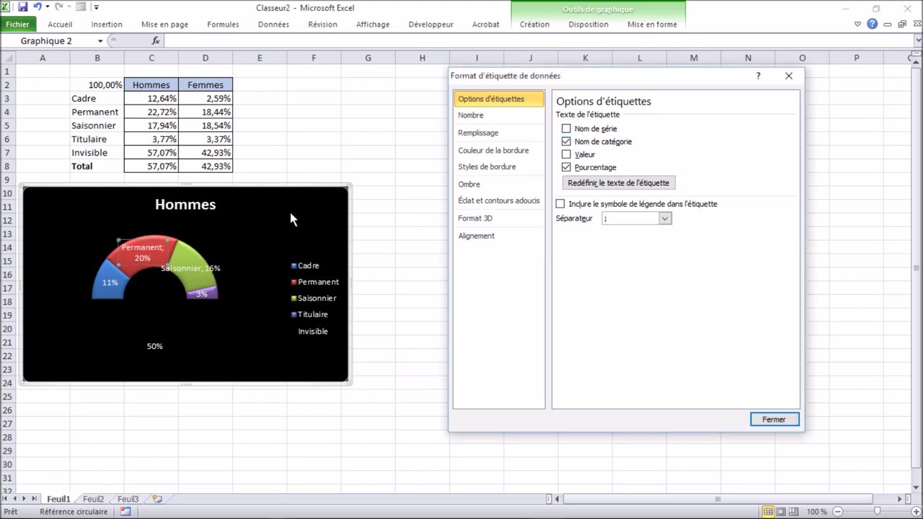
left_click(126, 290)
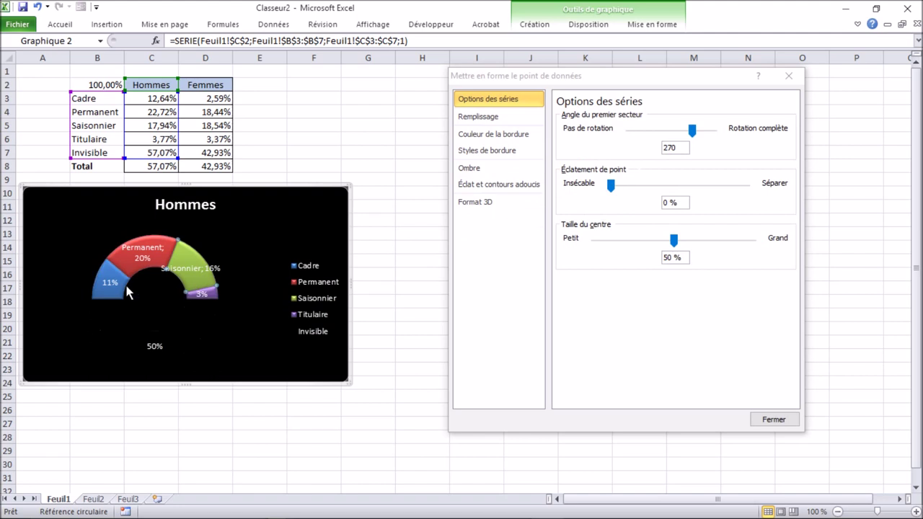
left_click(112, 285)
Add category names to the Cadre and Titulaire labels and remove the Invisible 50% label
left_click(104, 285)
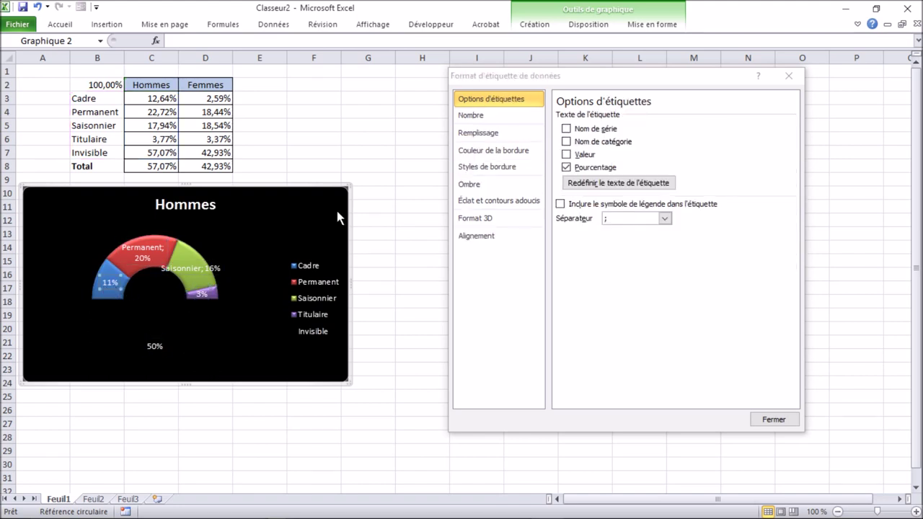
left_click(567, 141)
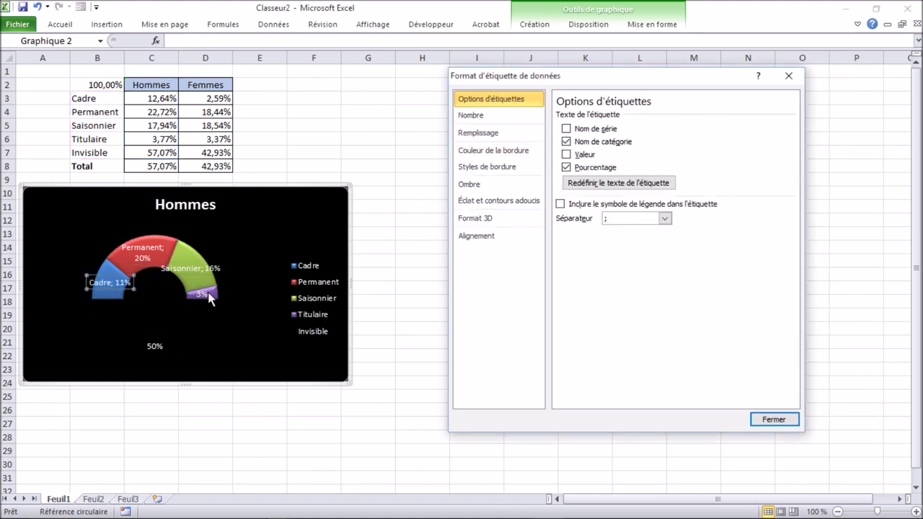
left_click(206, 295)
left_click(566, 141)
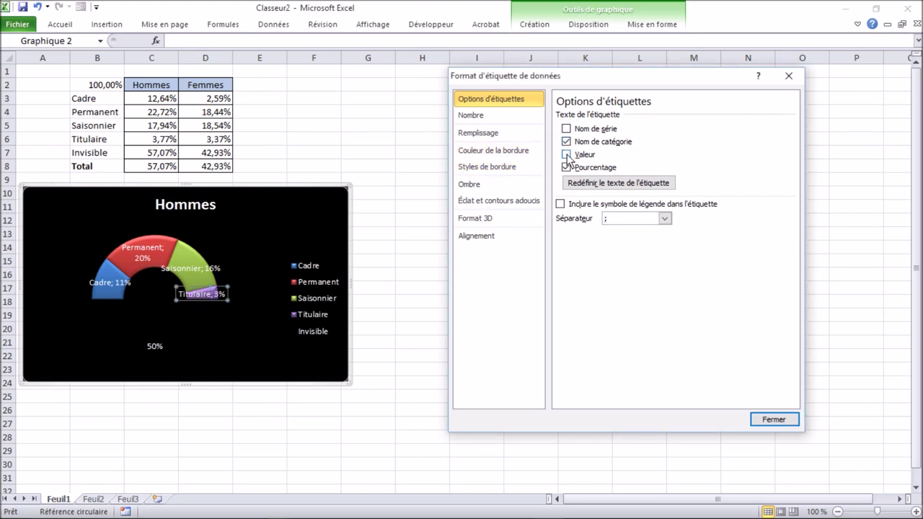
left_click(156, 347)
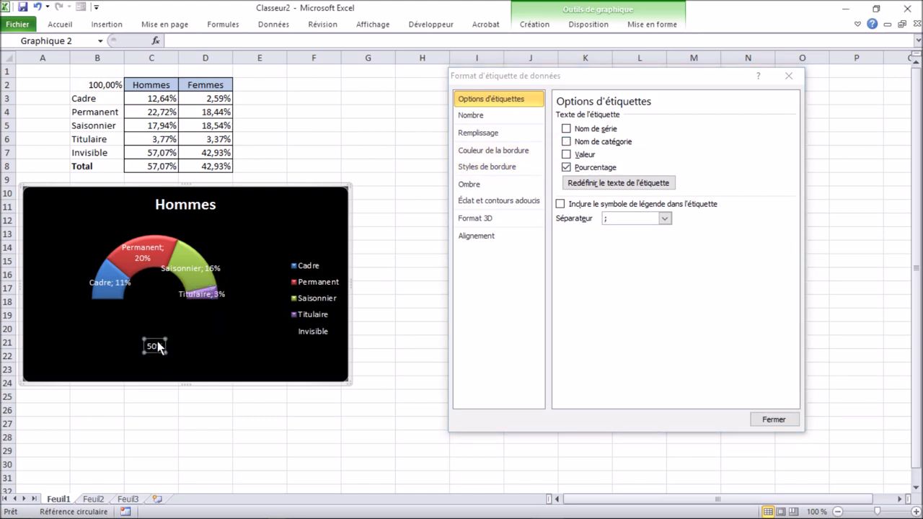
left_click(567, 167)
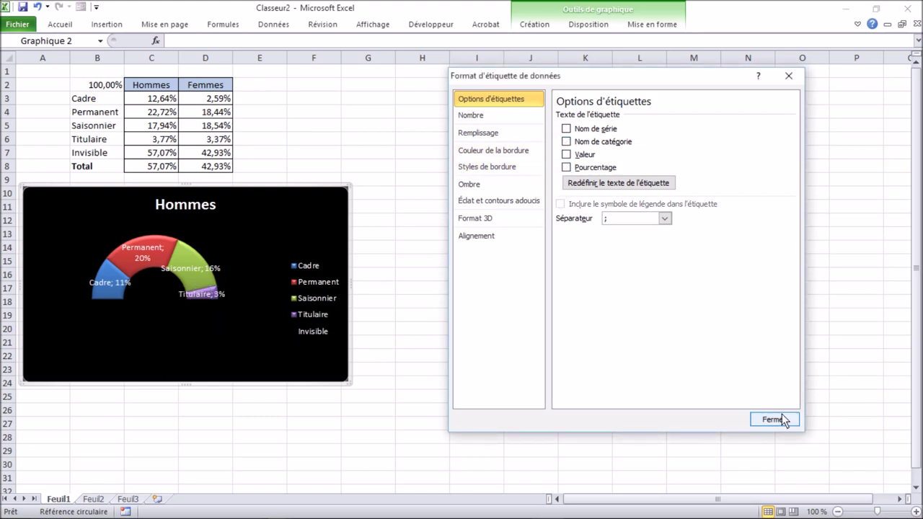
left_click(779, 420)
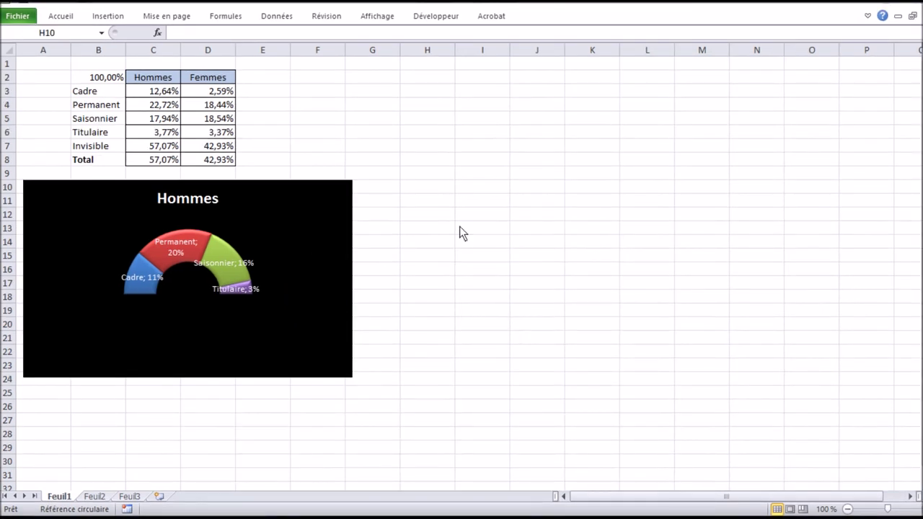
Paste a copy of the Hommes gauge at cell H10
left_click(317, 189)
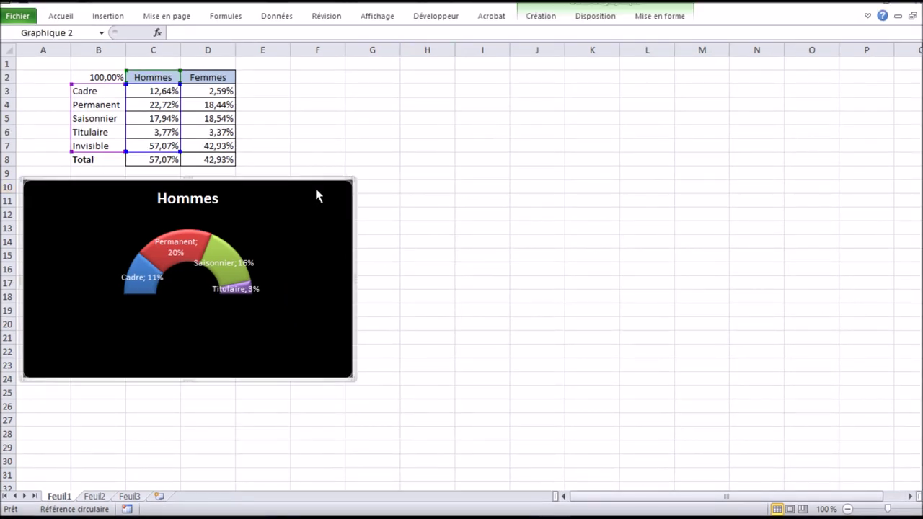
left_click(416, 190)
key("ctrl+v")
Change the copied chart's series name reference from column C to D
left_click(592, 240)
right_click(592, 240)
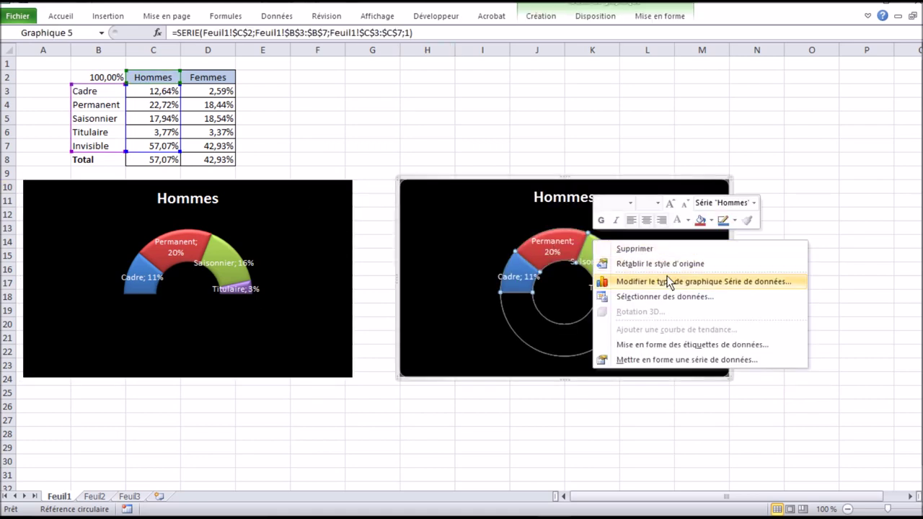
left_click(659, 297)
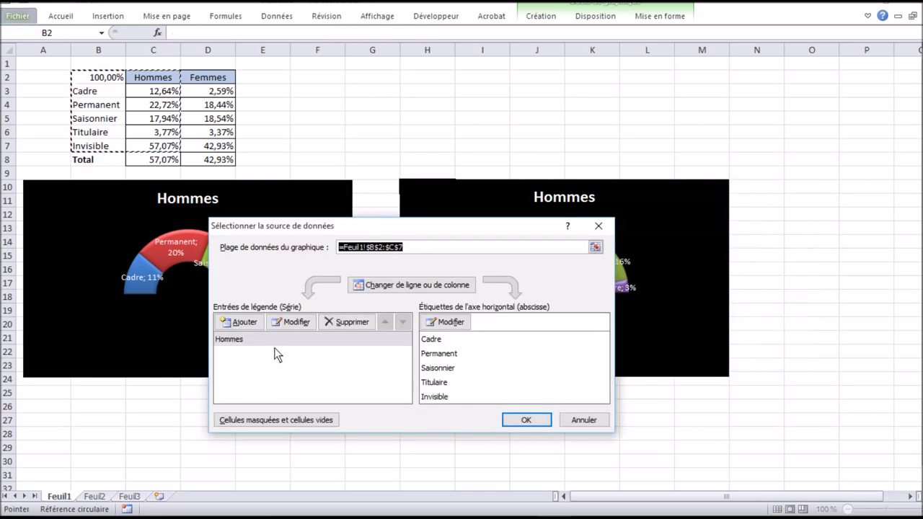
left_click(240, 337)
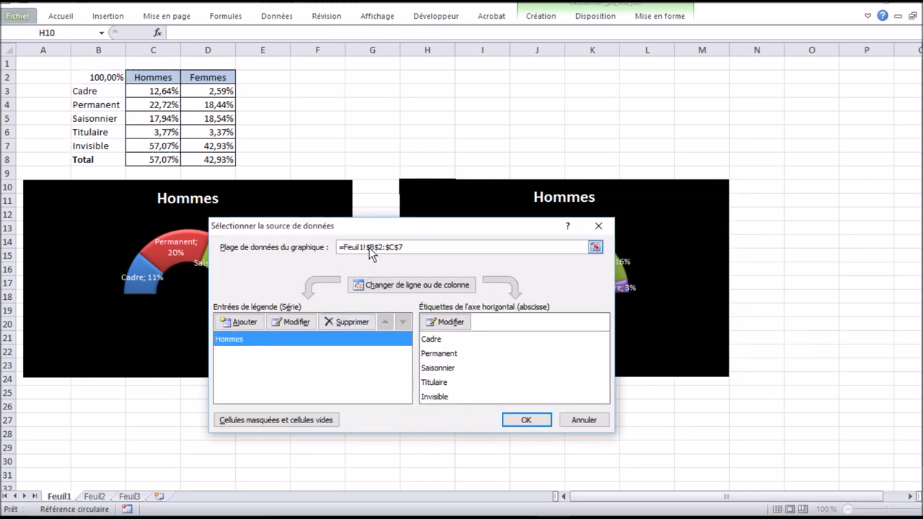
left_click(293, 323)
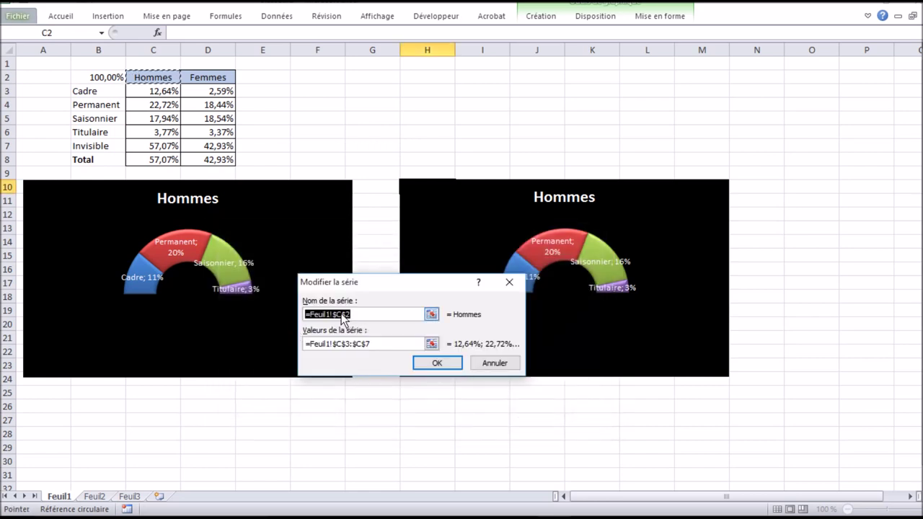
left_click(339, 314)
key("BackSpace")
type("e")
key("BackSpace")
type("d")
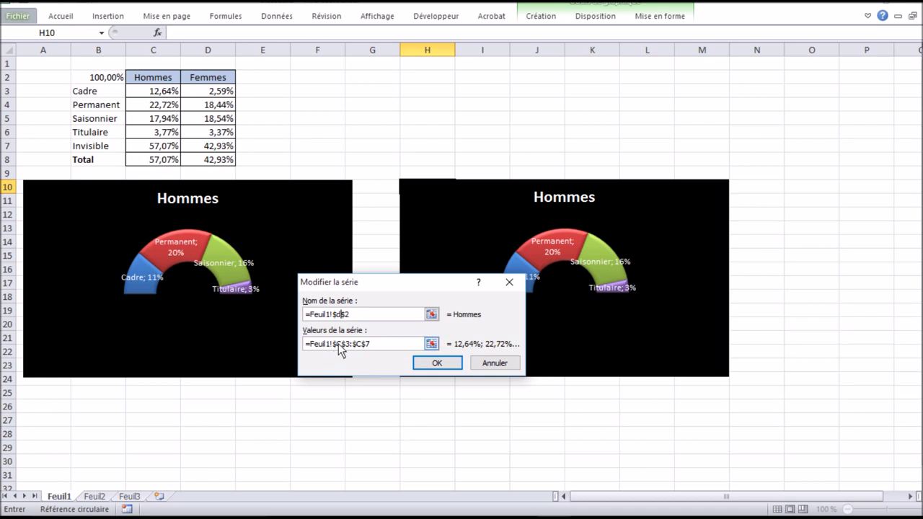
Change the series values reference from column C to D and apply it
left_click(338, 343)
key("BackSpace")
type("d")
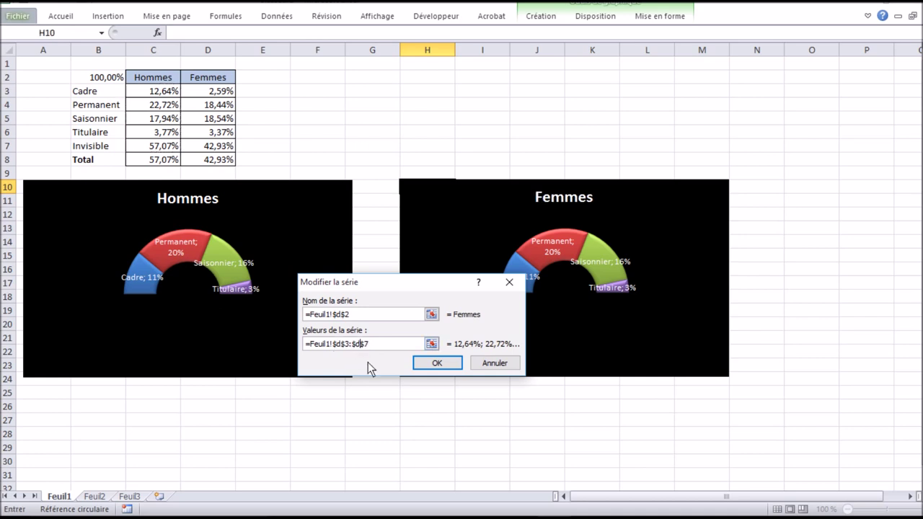
left_click(437, 363)
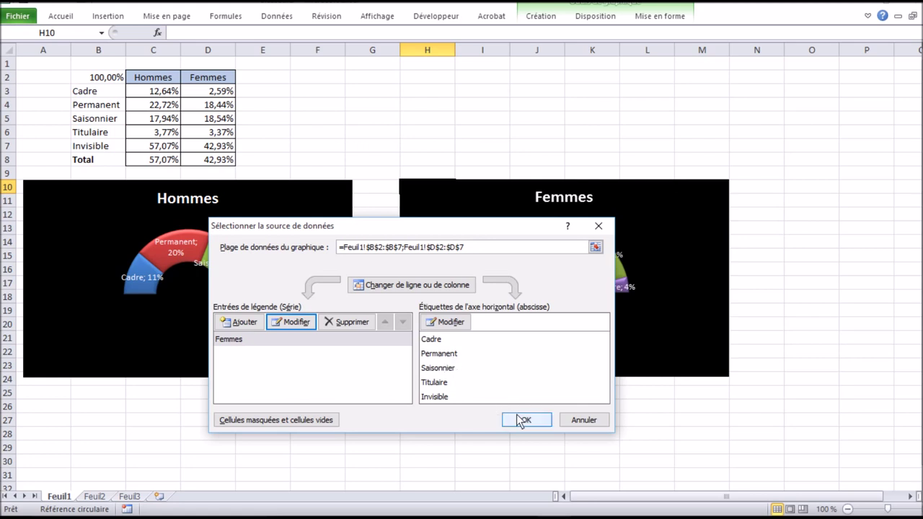
left_click(525, 419)
left_click(436, 326)
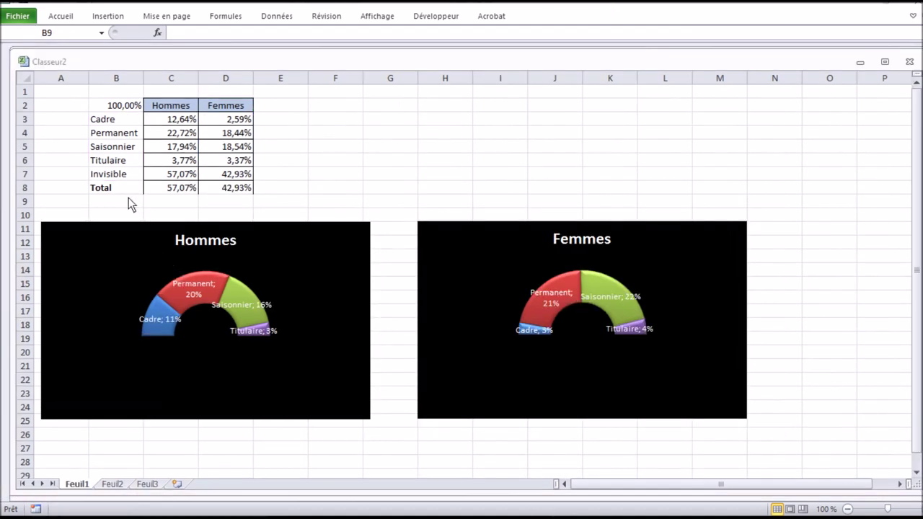
Label B9 'barre' and B10 'invisible 2'
left_click(131, 205)
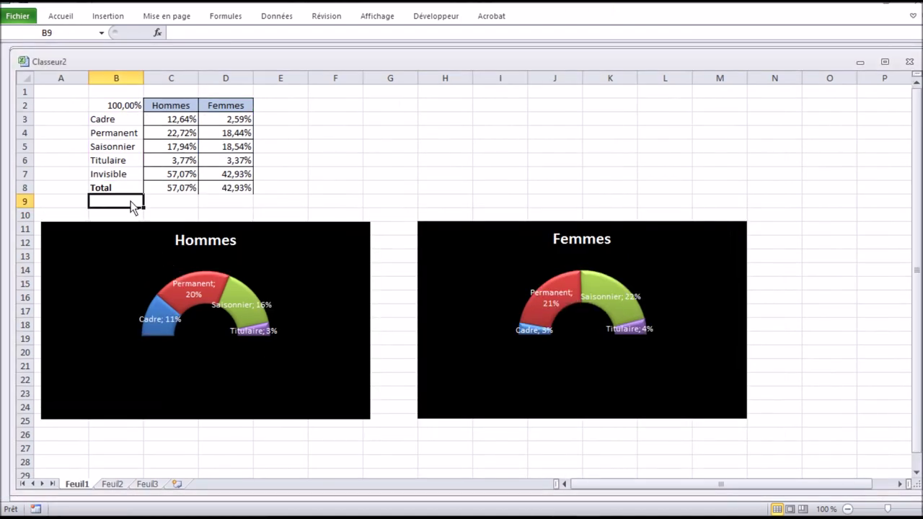
type("barre")
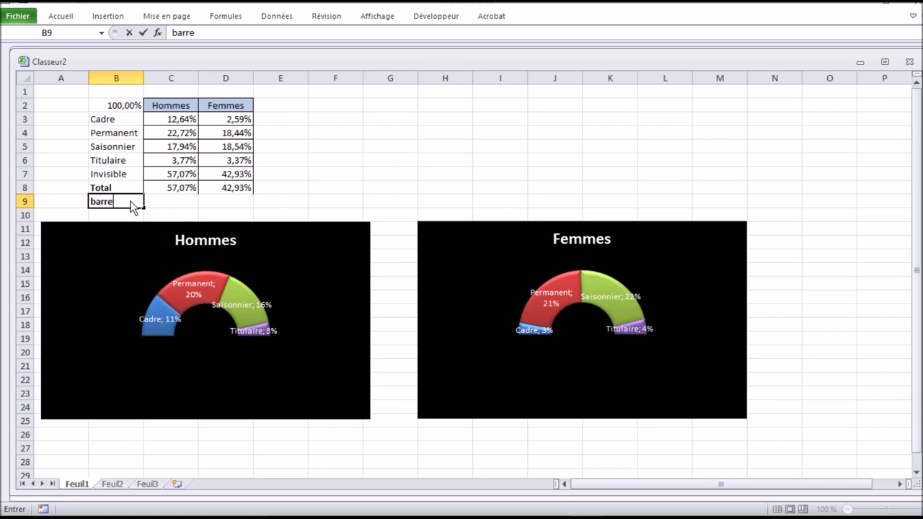
key("Return")
type("invisi")
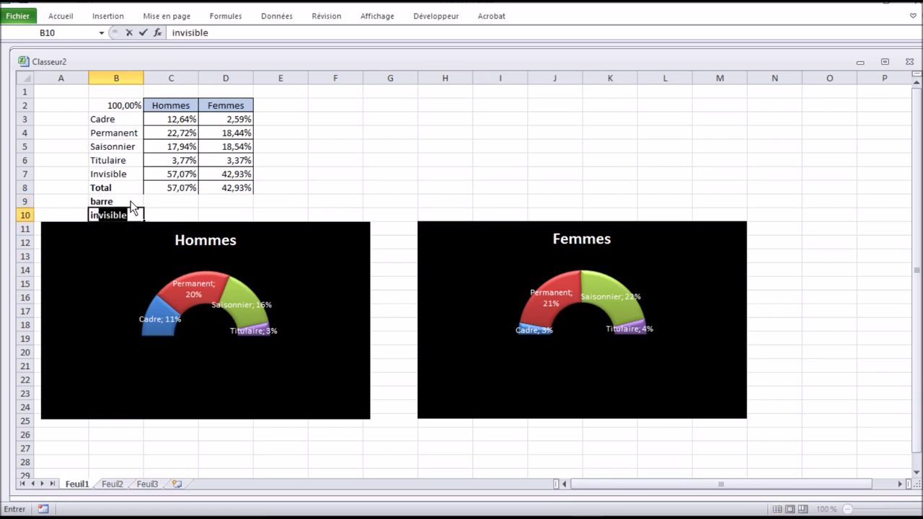
type("ble 2")
left_click(152, 204)
Enter 2% in C9 and =SOMME(C3:C6)-2 in C10
type("2%")
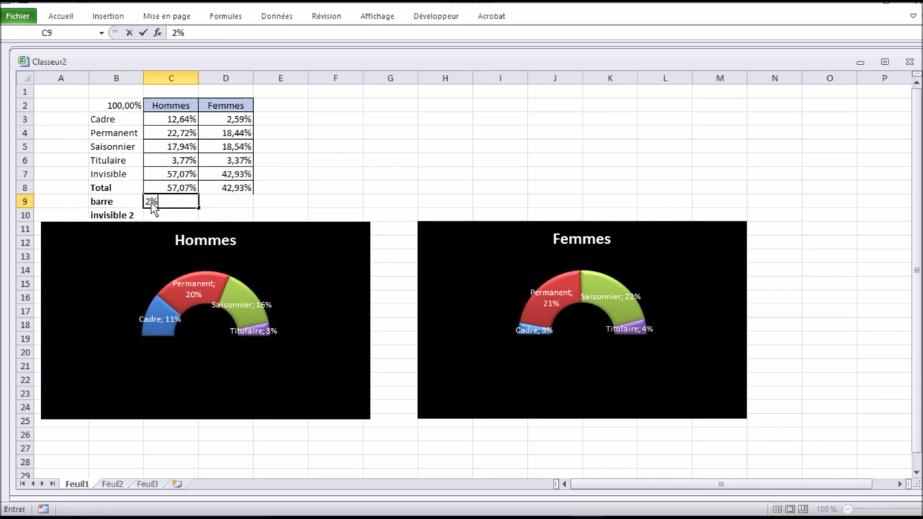
key("Return")
type("=so")
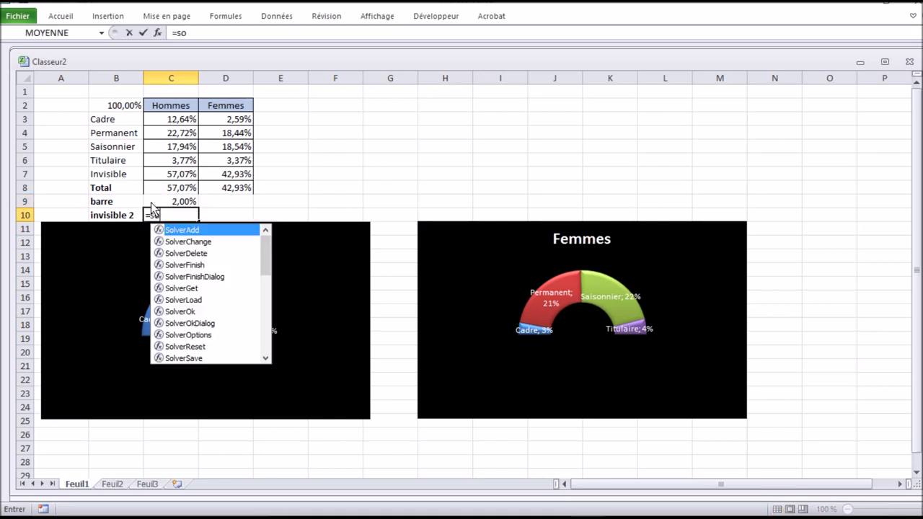
type("mme(")
left_click_drag(175, 122, 179, 163)
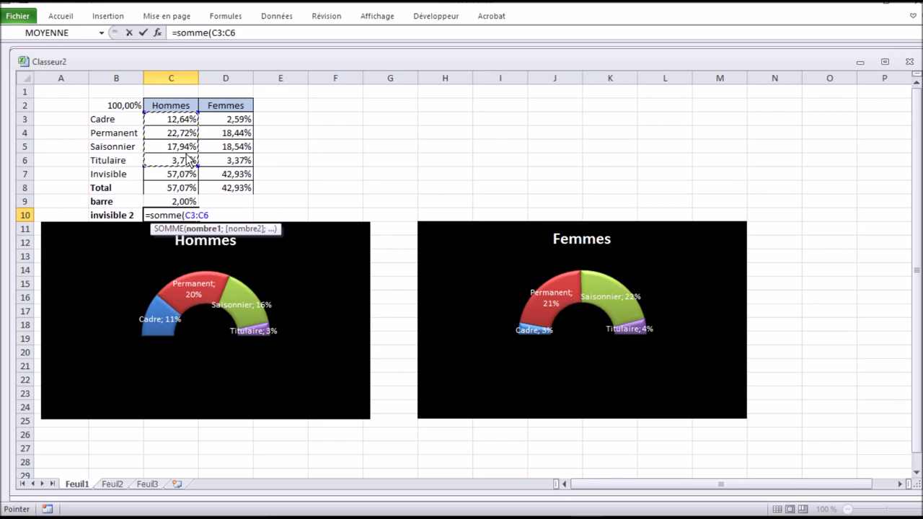
type(")-2")
key("Return")
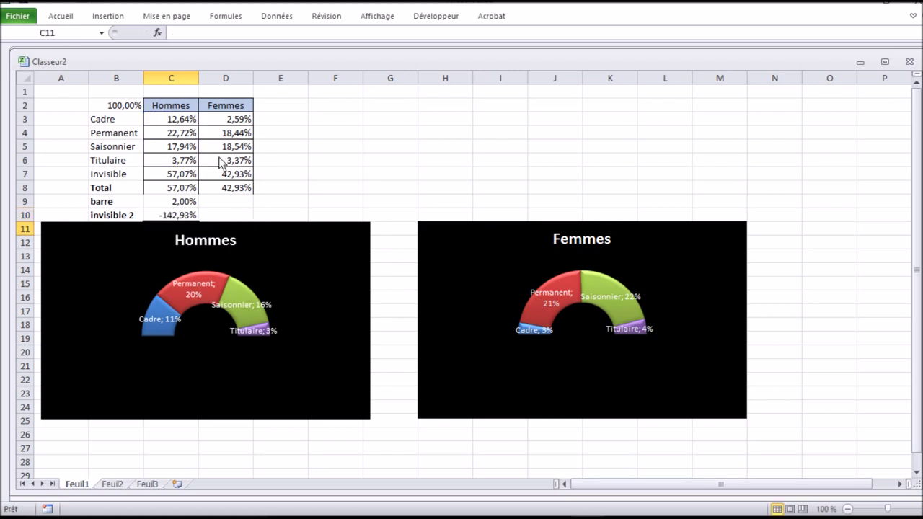
Copy C9:C10 into D9:D10 for the Femmes column
left_click_drag(187, 202, 191, 217)
key("ctrl+c")
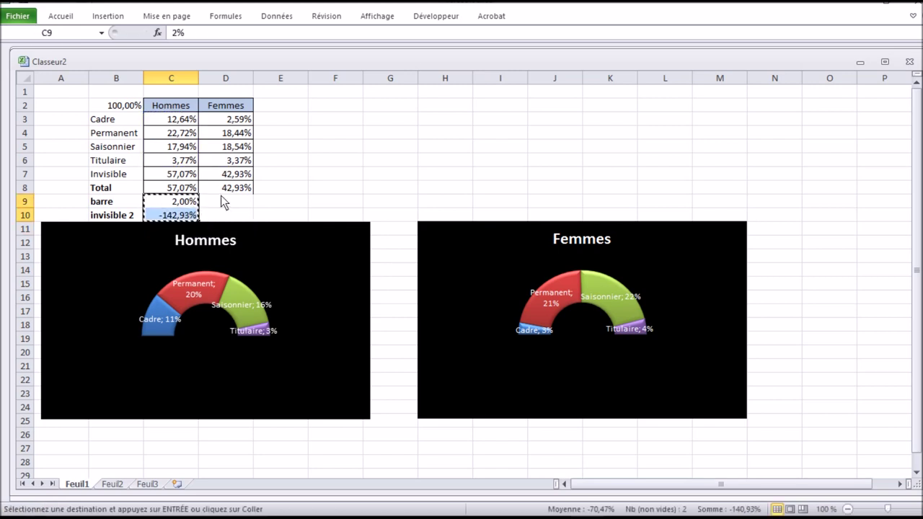
left_click(220, 198)
key("ctrl+v")
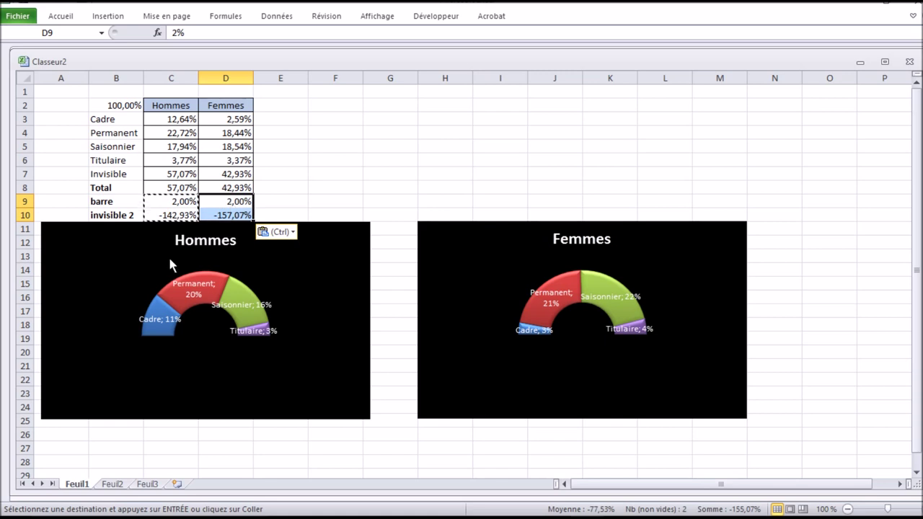
left_click(205, 274)
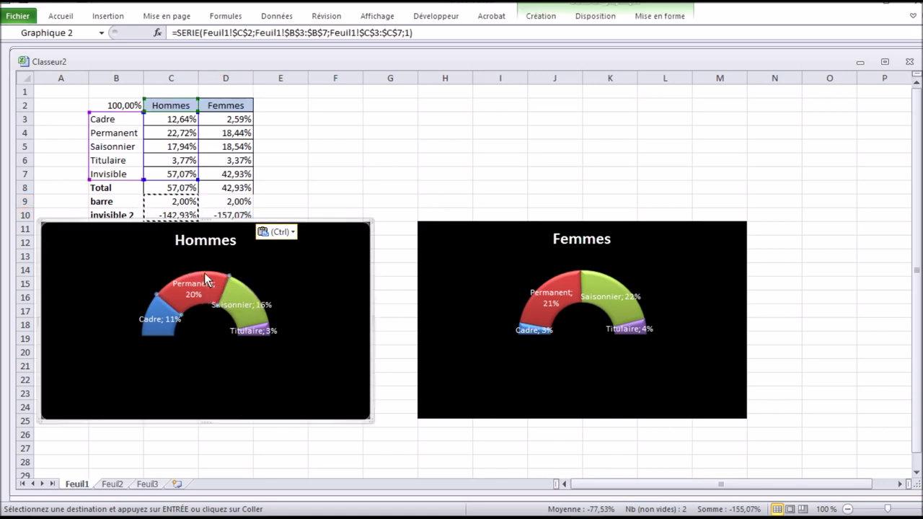
Add a new Hommes series to the left chart with values $C$8:$C$10
left_click(239, 283)
key("Escape")
right_click(244, 304)
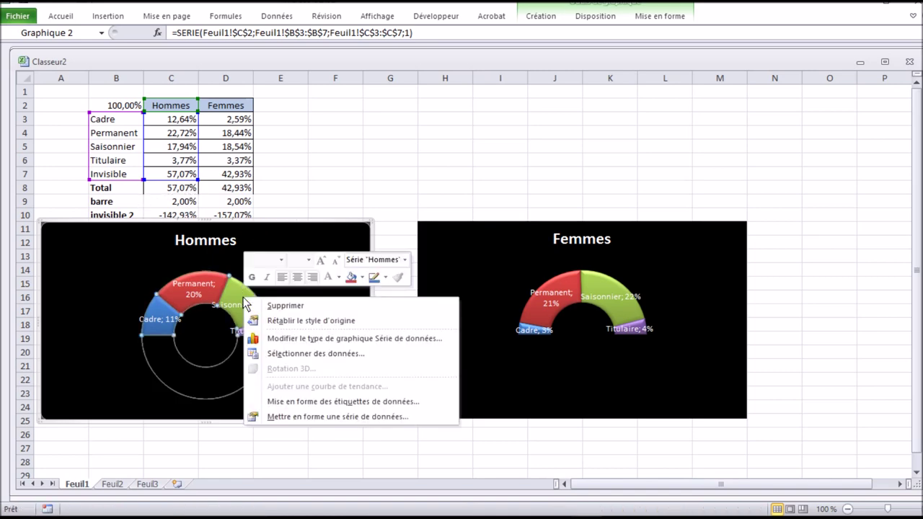
left_click(302, 352)
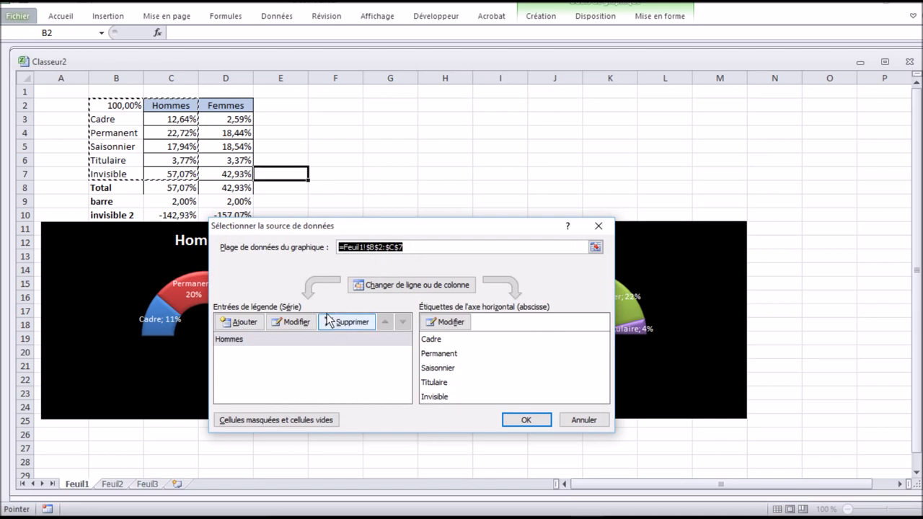
left_click(244, 322)
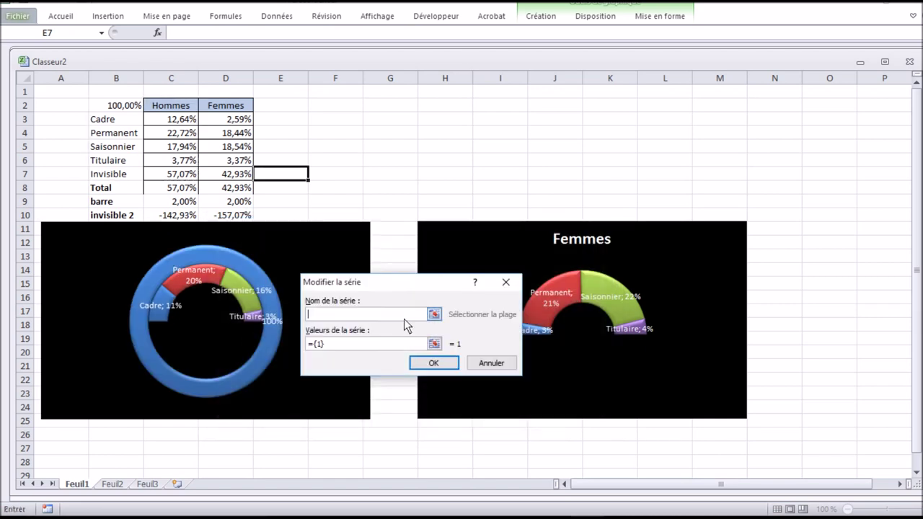
left_click(170, 106)
left_click(327, 342)
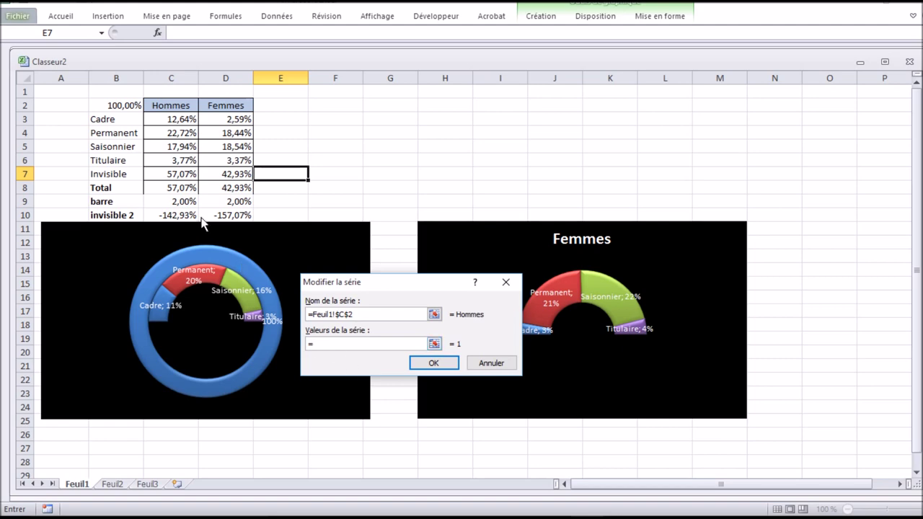
left_click(185, 190)
left_click_drag(184, 202, 189, 216)
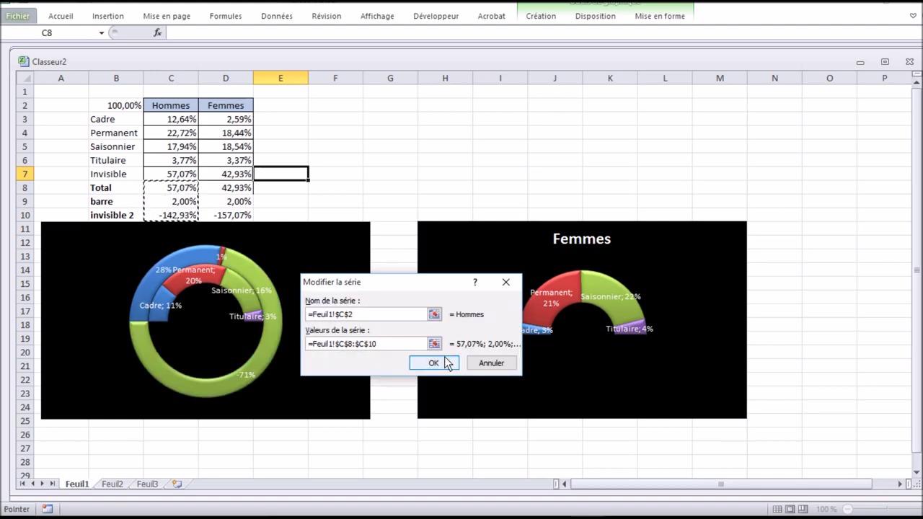
left_click(446, 364)
Set the horizontal axis labels to B3:B7 (Cadre to Invisible) and apply
left_click(447, 322)
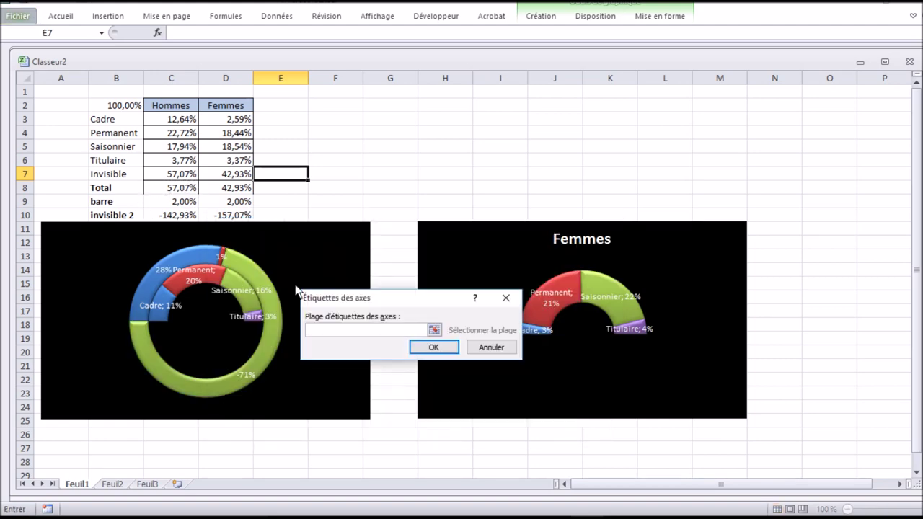
left_click_drag(113, 120, 109, 176)
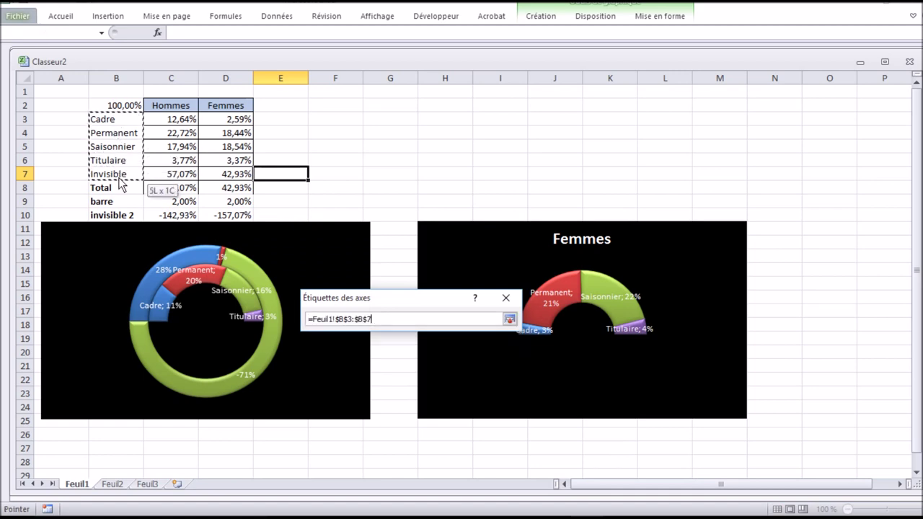
left_click(457, 347)
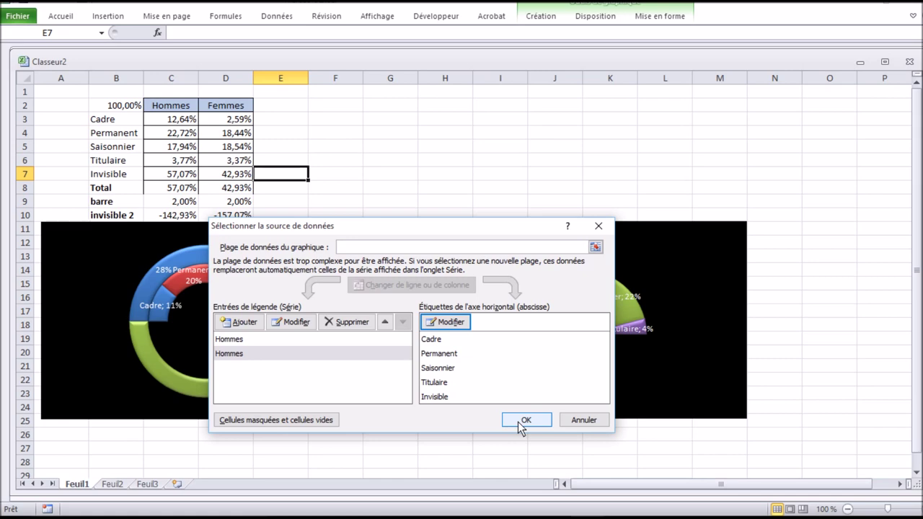
left_click(526, 419)
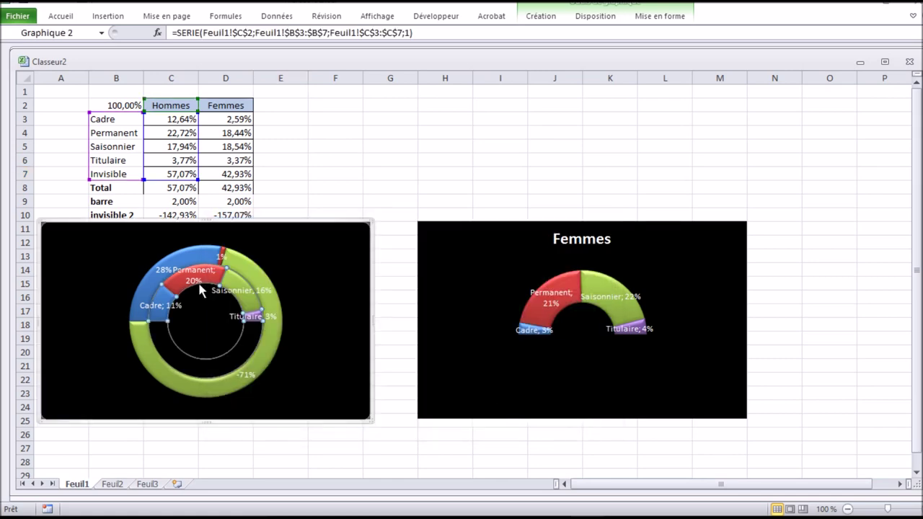
Change the outer Hommes ring's chart type to pie (Secteurs)
right_click(237, 261)
left_click(287, 307)
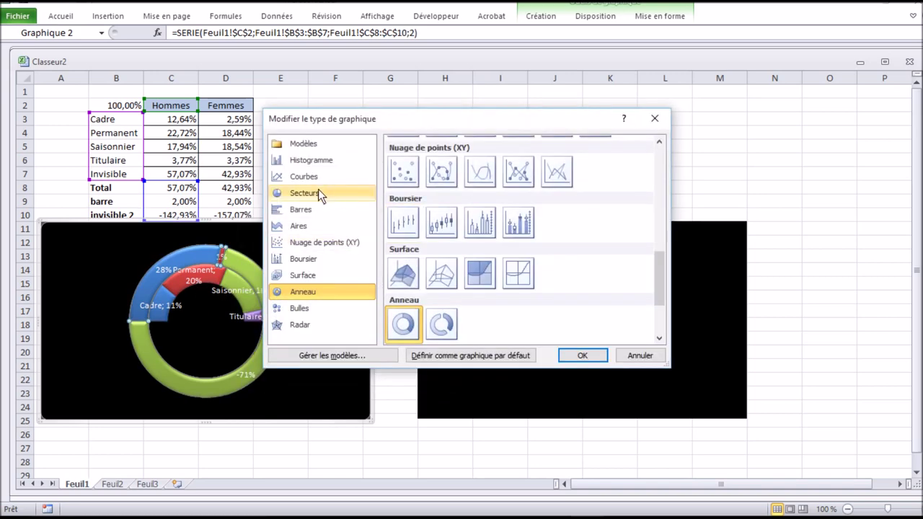
left_click(318, 191)
left_click(582, 356)
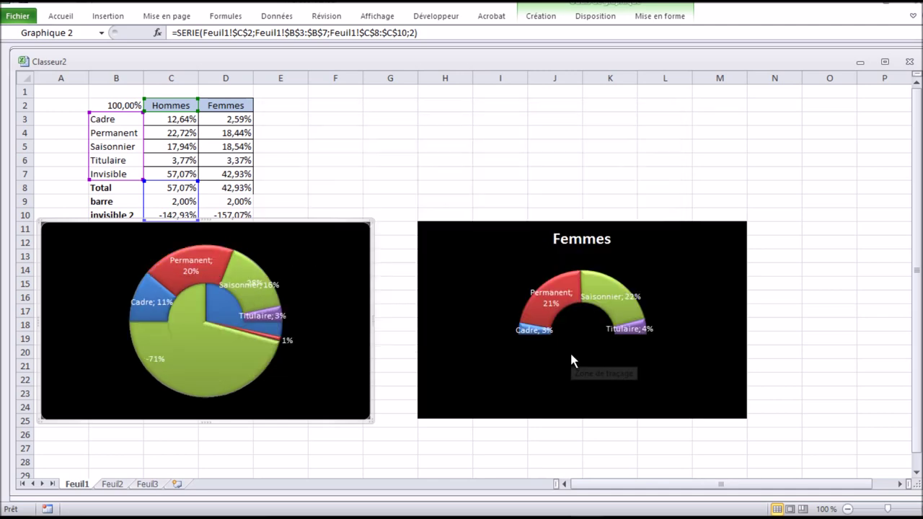
Put the pie on the secondary axis, rotate it 270°, and remove its fill
right_click(223, 333)
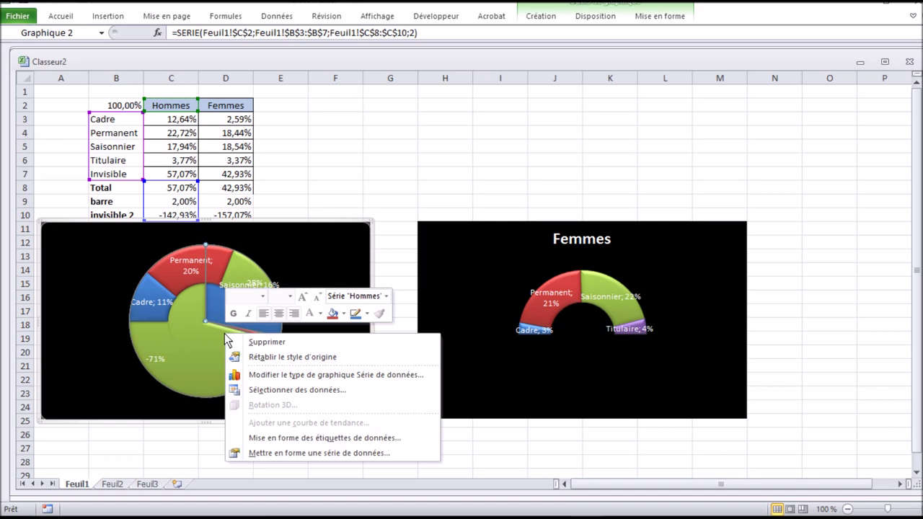
left_click(285, 454)
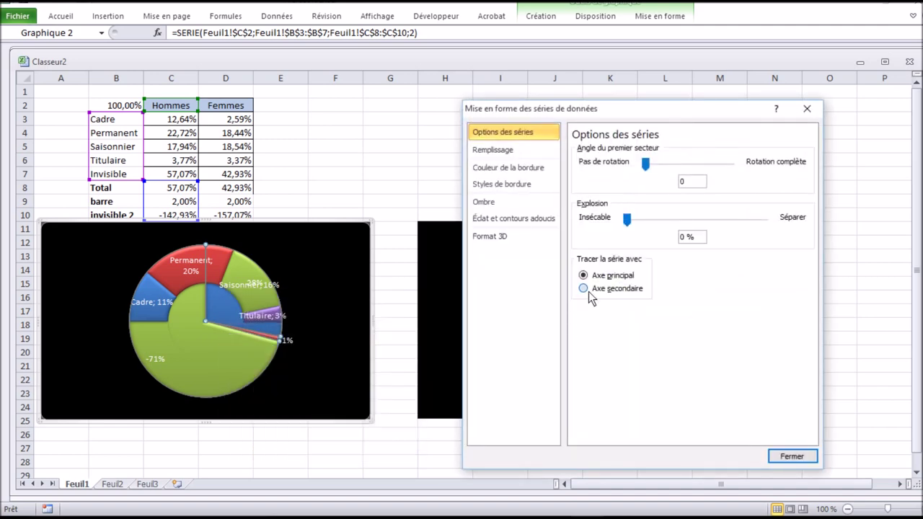
left_click(584, 289)
double_click(685, 183)
type("70")
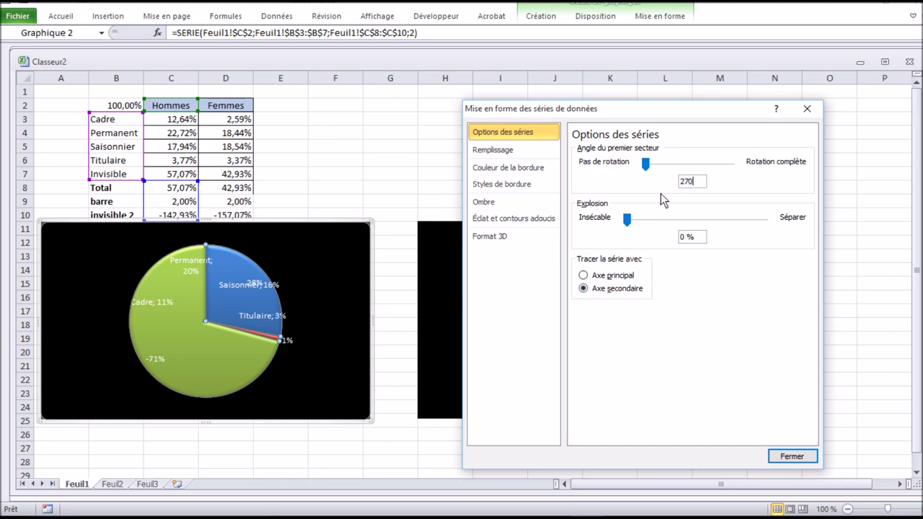
left_click(232, 375)
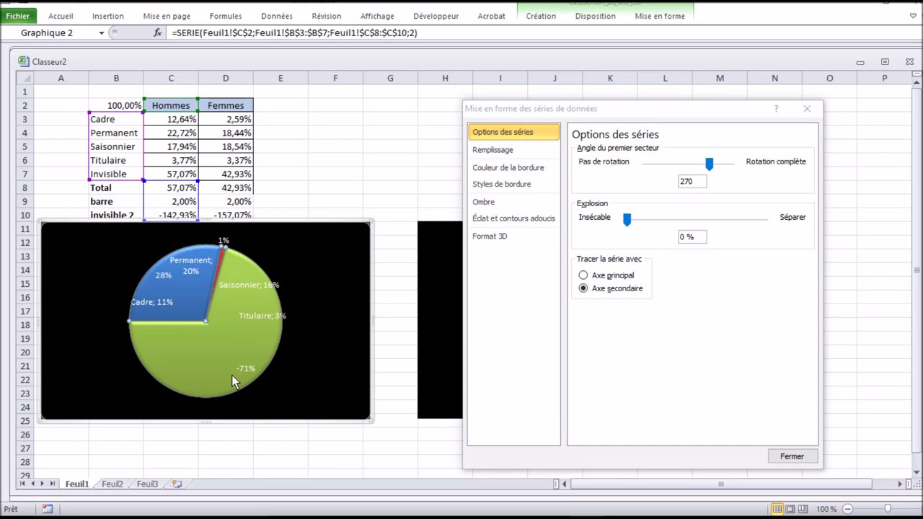
left_click(522, 153)
left_click(592, 153)
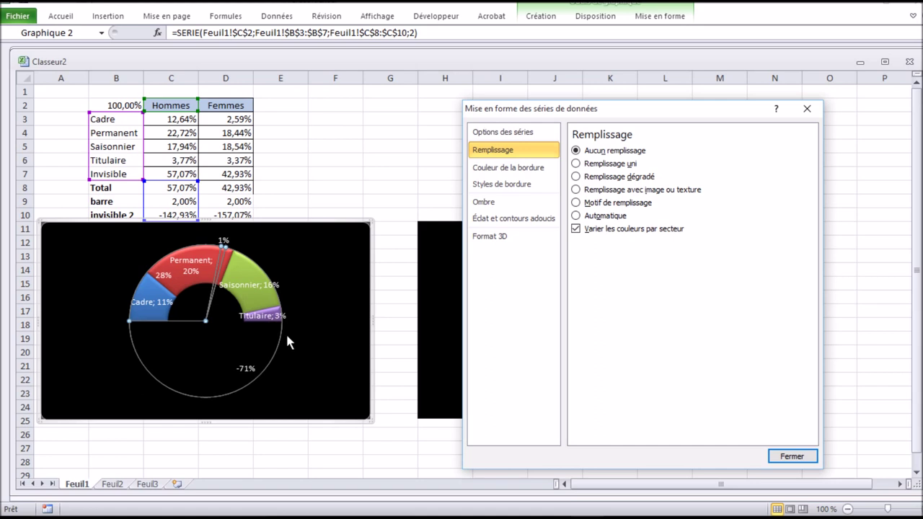
Fill the thin needle slice solid red and delete the pie's data labels
left_click(223, 255)
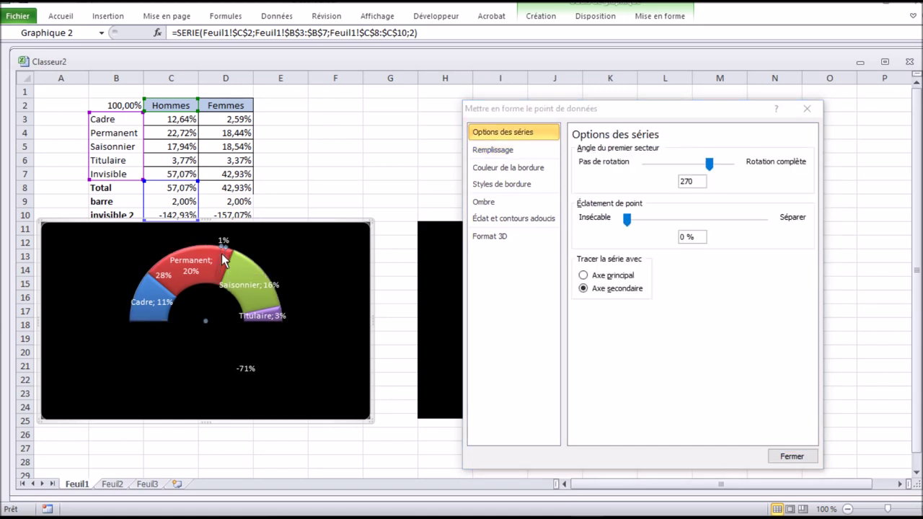
left_click(512, 150)
left_click(587, 164)
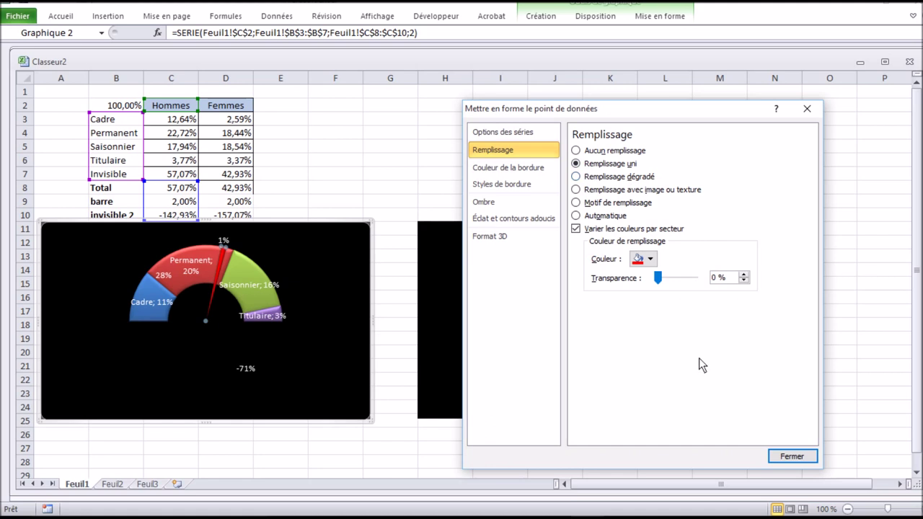
left_click(792, 457)
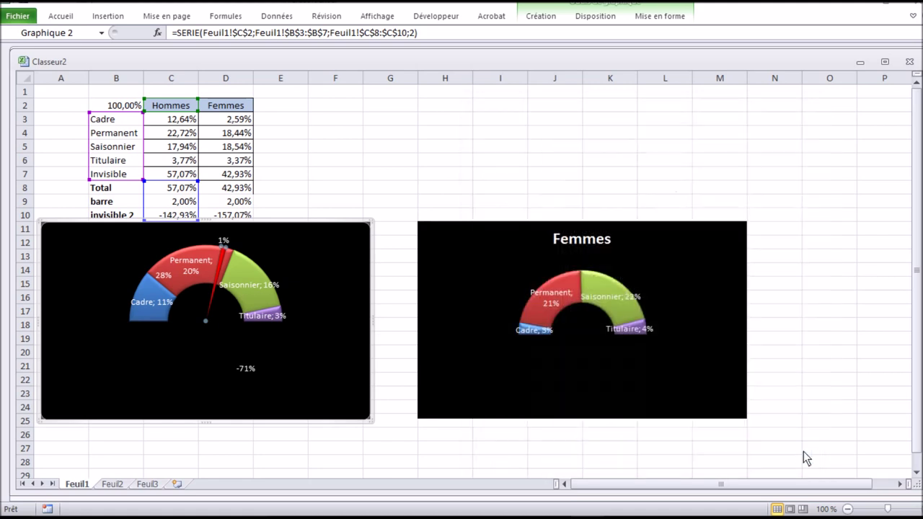
left_click(243, 373)
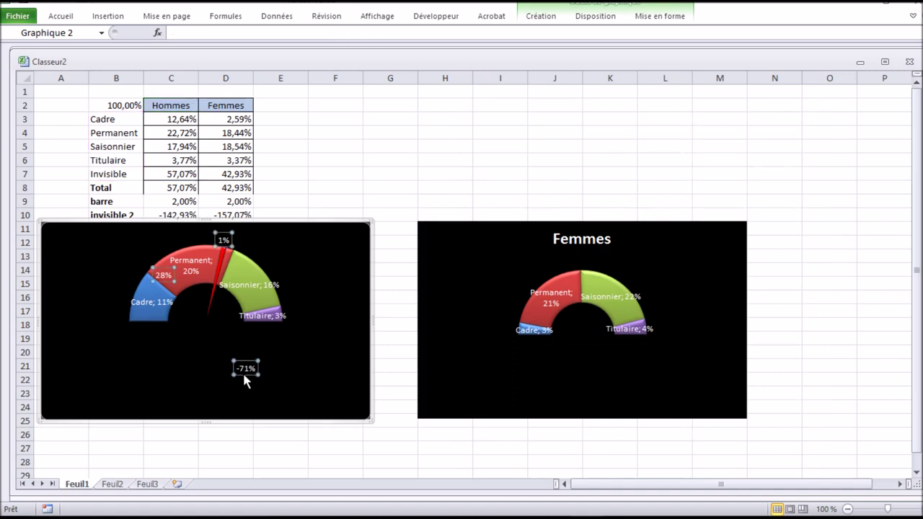
key("Delete")
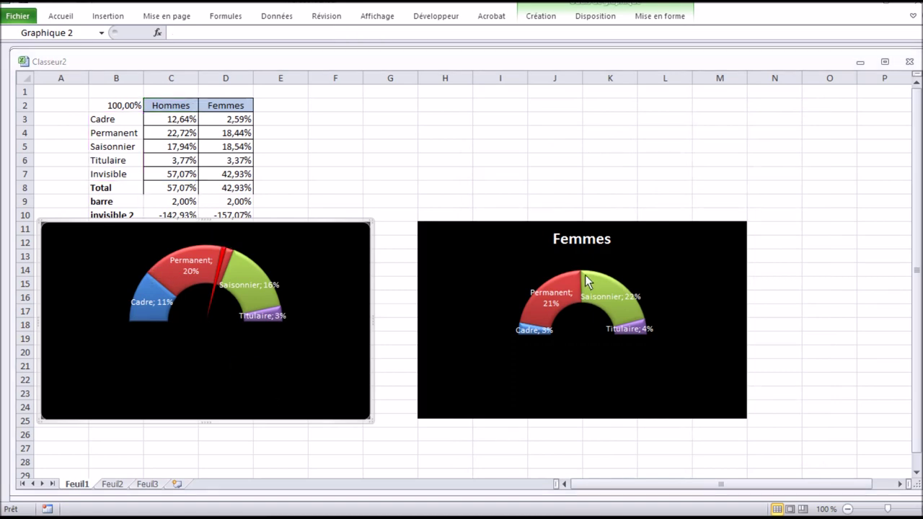
Add a new series to the Femmes chart named from D2 with values D8:D10
left_click(586, 273)
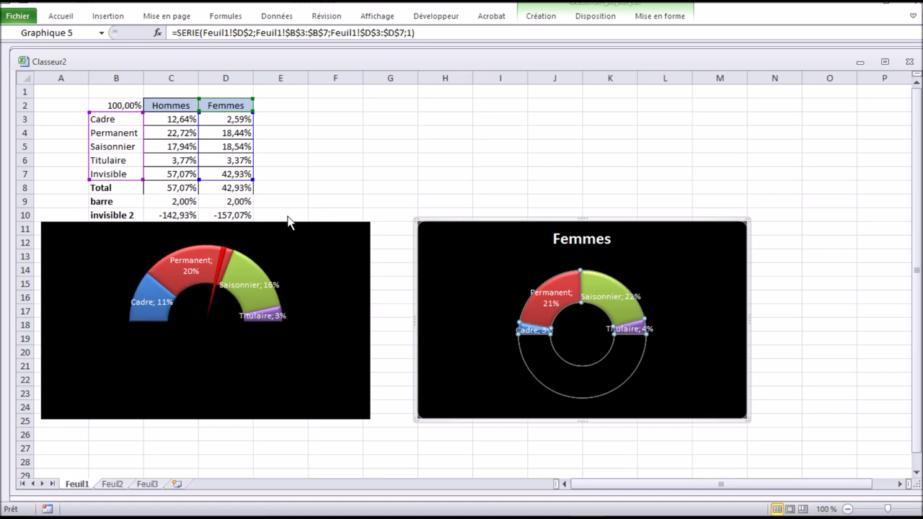
right_click(597, 284)
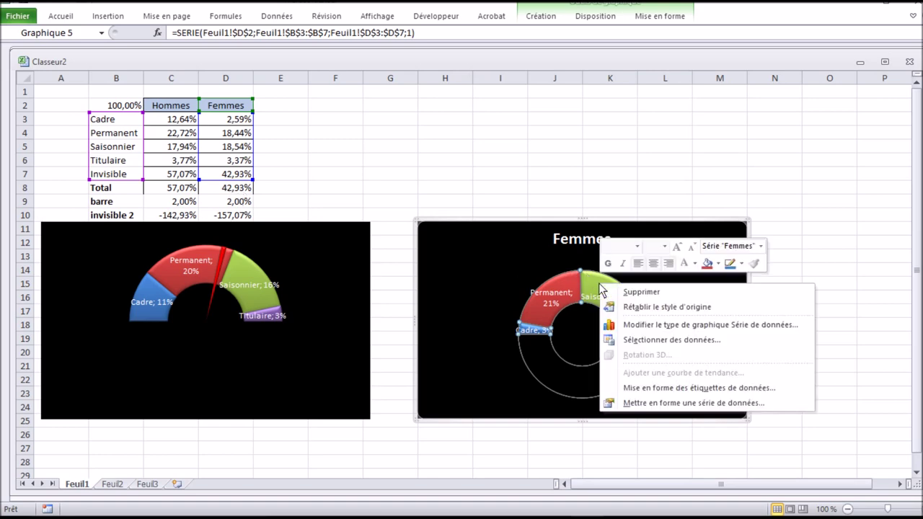
left_click(686, 342)
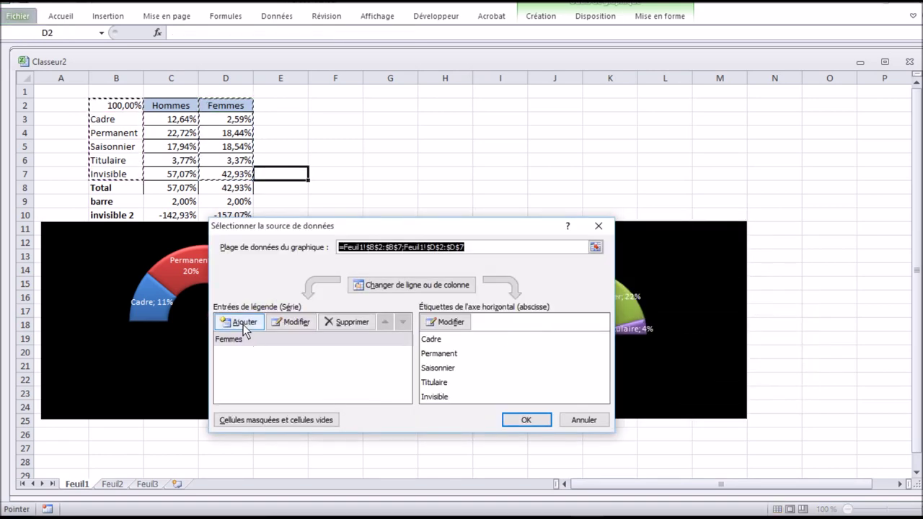
left_click(241, 321)
left_click(210, 107)
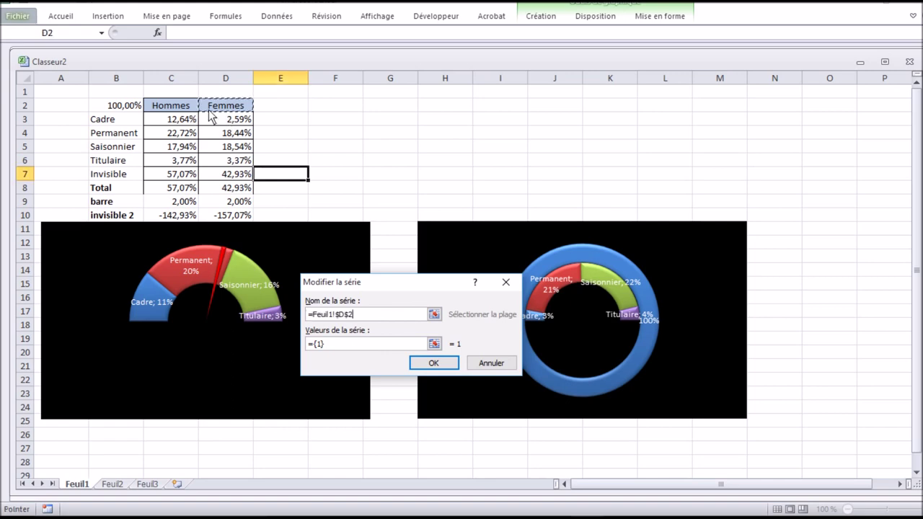
left_click_drag(392, 345, 317, 344)
key("Delete")
left_click_drag(226, 187, 230, 215)
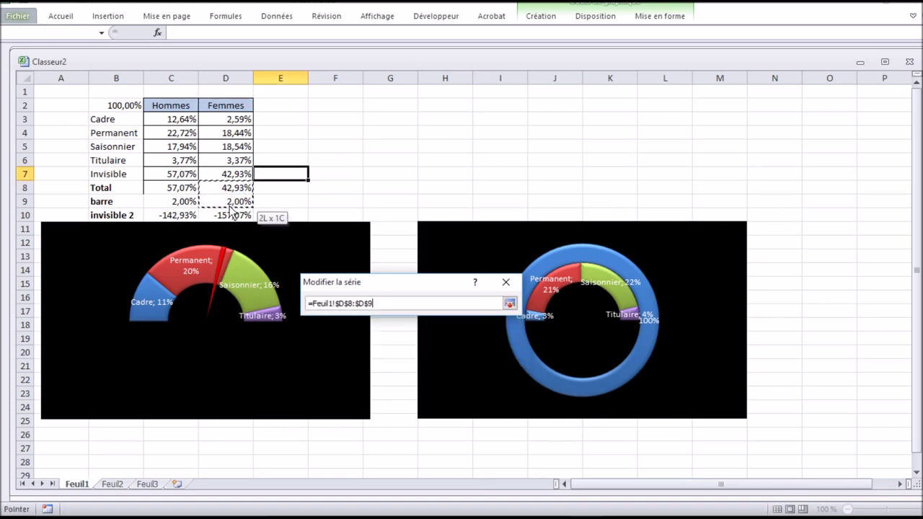
left_click(435, 363)
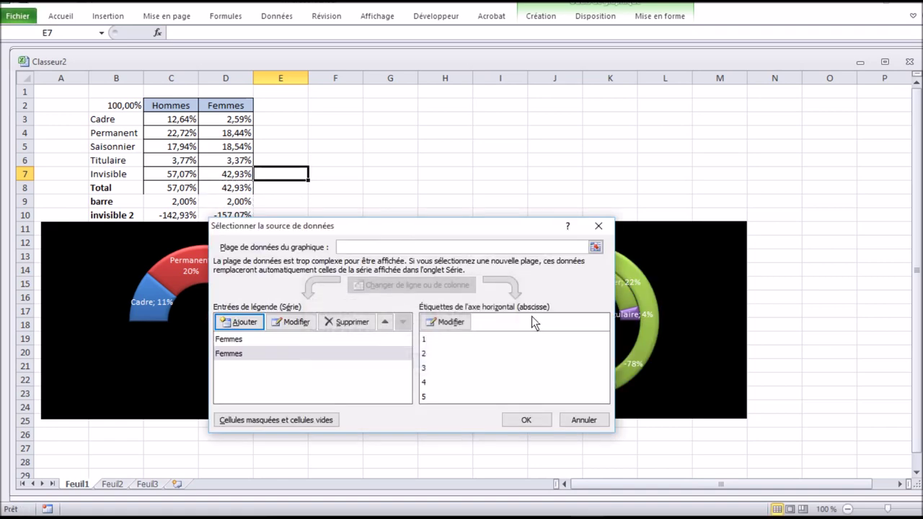
Set the category labels to B3:B7 (Cadre to Invisible) and apply
left_click(444, 321)
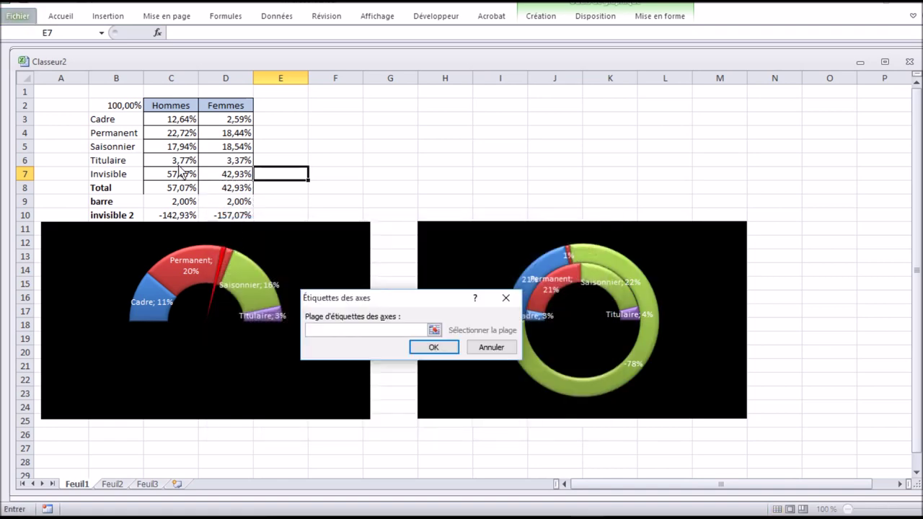
left_click_drag(105, 119, 119, 174)
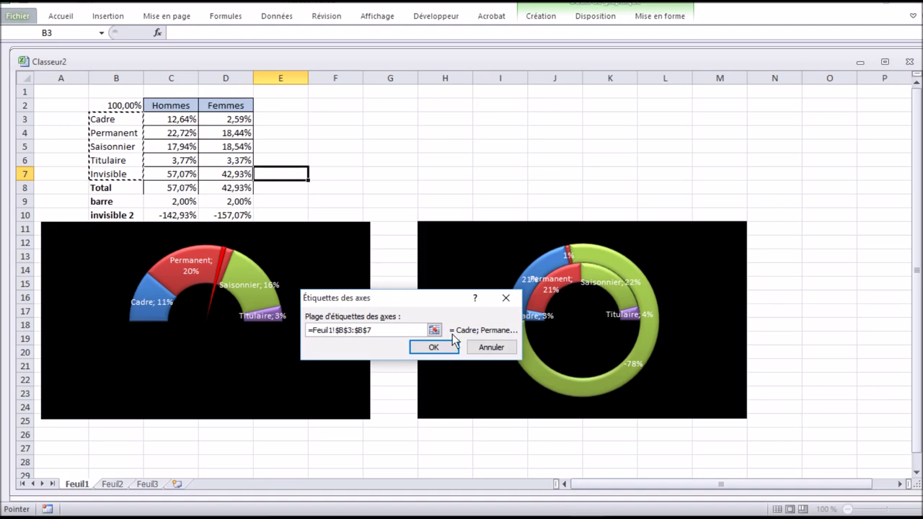
left_click(451, 347)
left_click(524, 420)
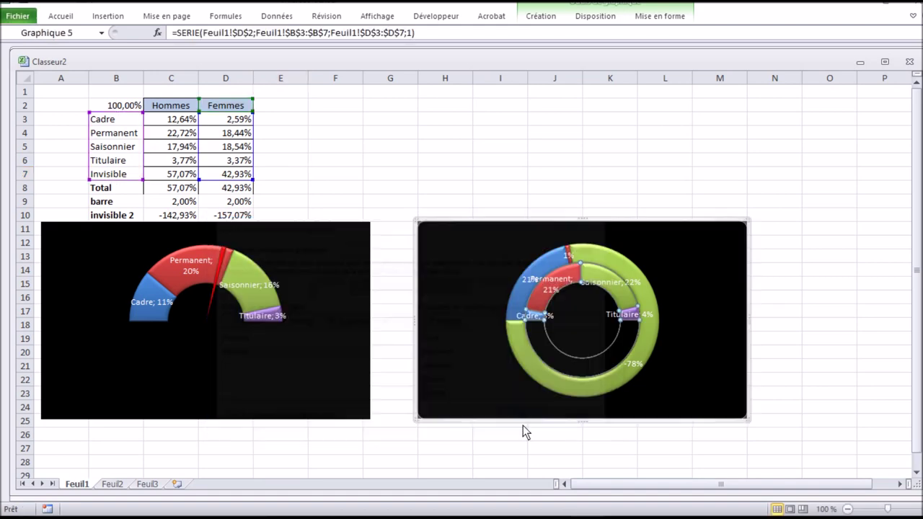
Change the outer Femmes D8:D10 series from a ring to the Secteurs pie type
left_click(617, 261)
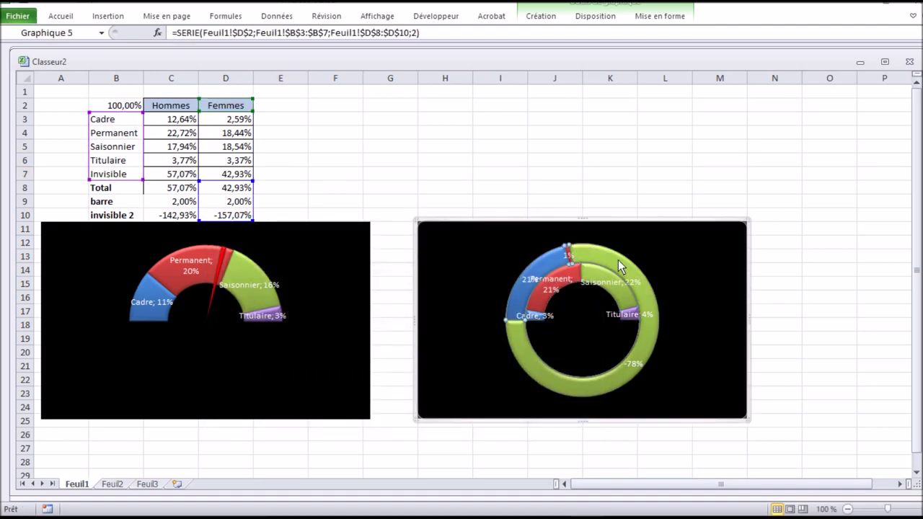
right_click(618, 261)
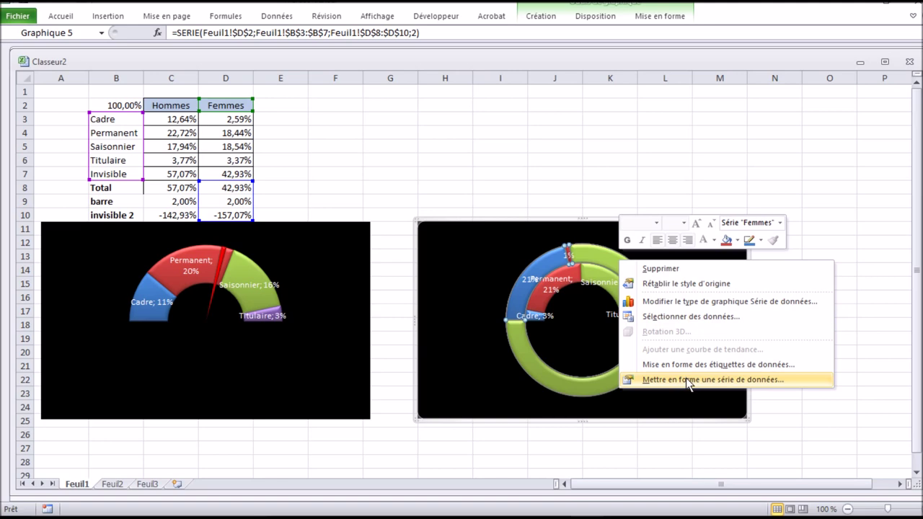
left_click(685, 379)
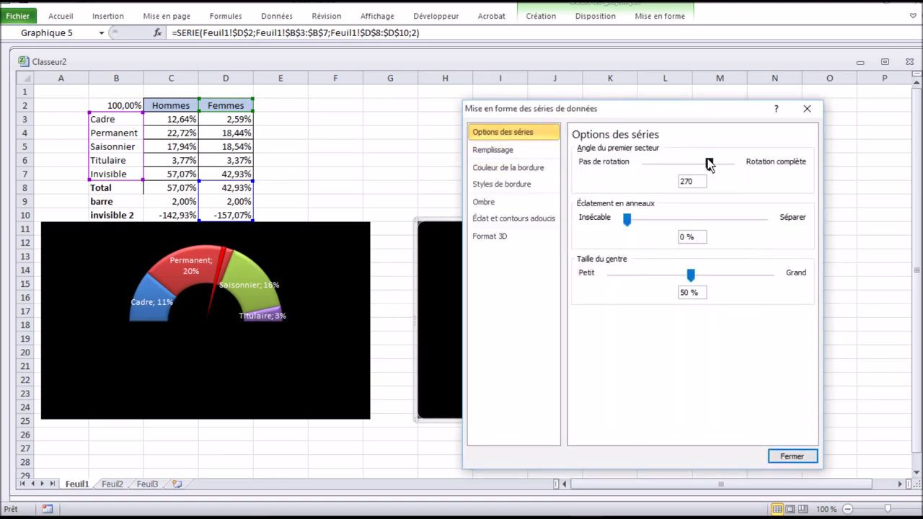
left_click(792, 457)
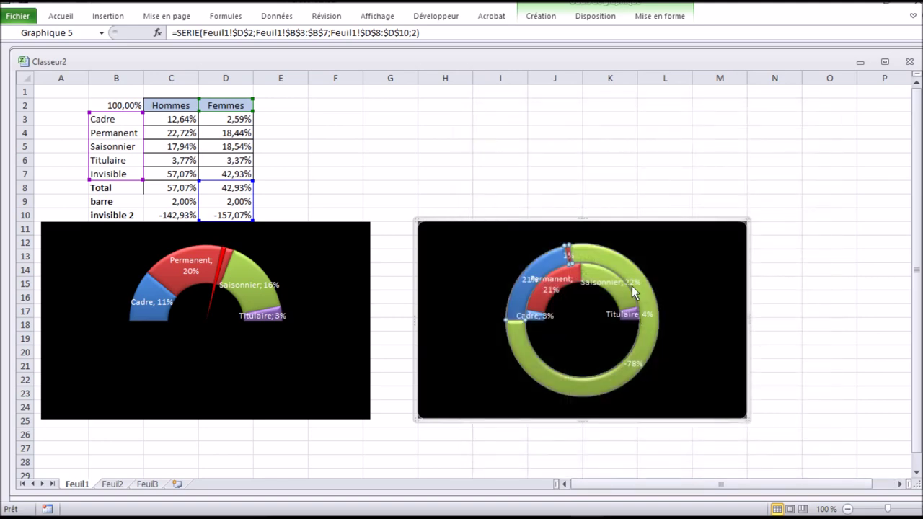
right_click(637, 273)
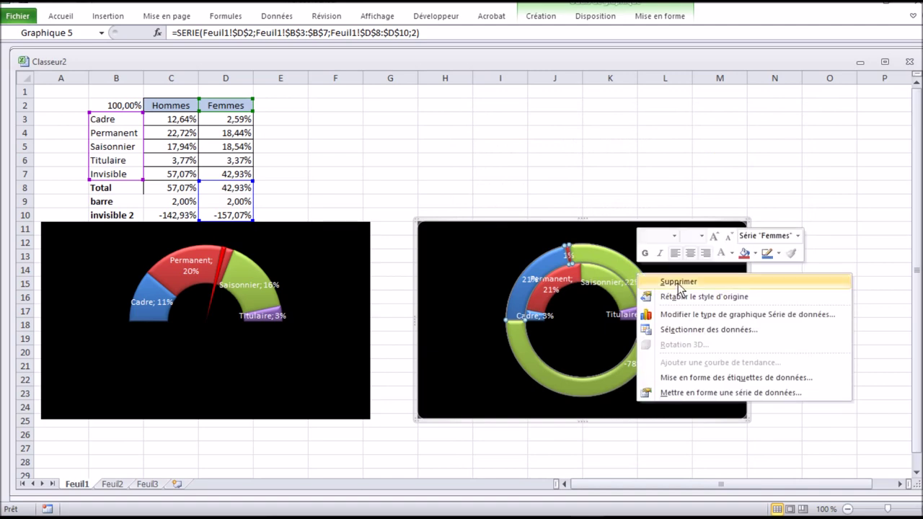
left_click(707, 315)
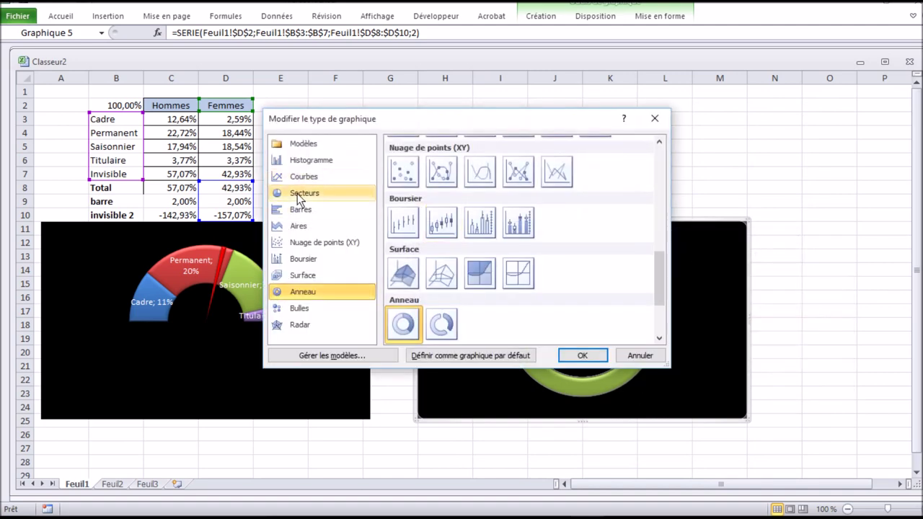
left_click(300, 194)
left_click(581, 355)
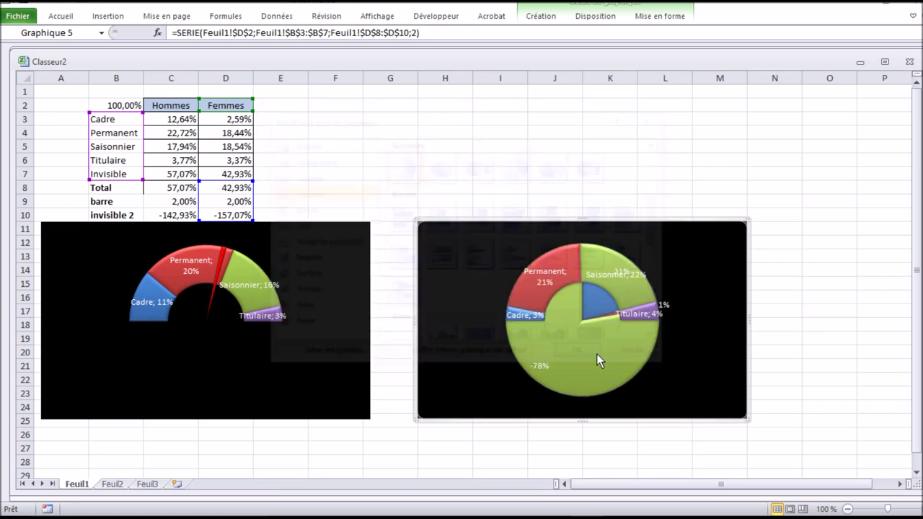
right_click(605, 355)
Set the Femmes series first-slice angle to 270, on the secondary axis, with no fill
right_click(586, 334)
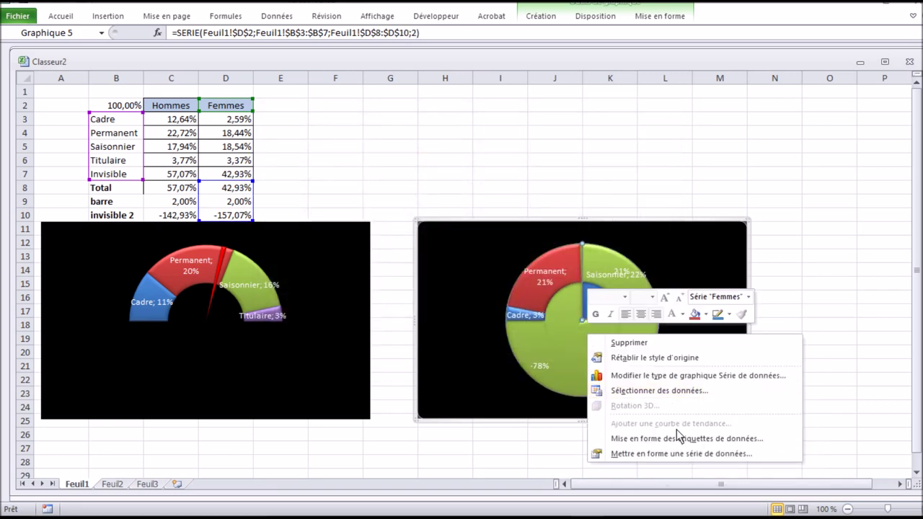
left_click(674, 454)
double_click(685, 181)
type("270")
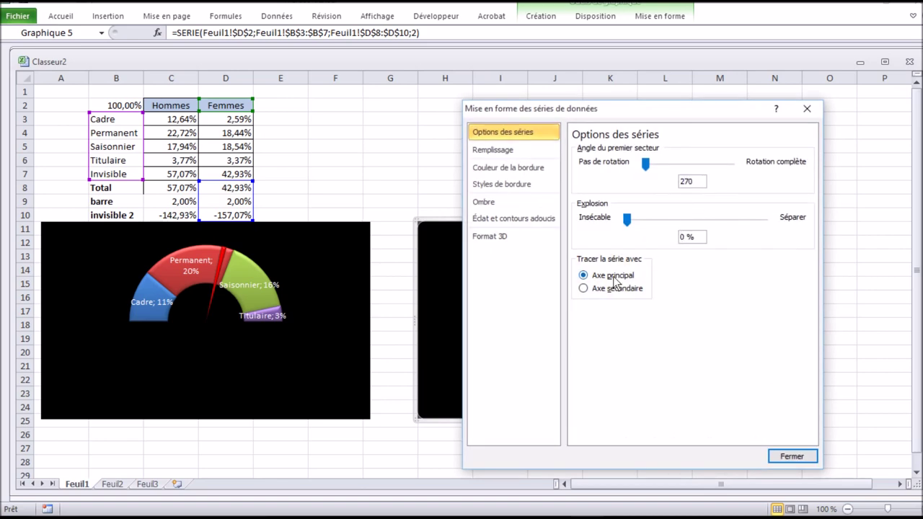
left_click(583, 288)
left_click(542, 151)
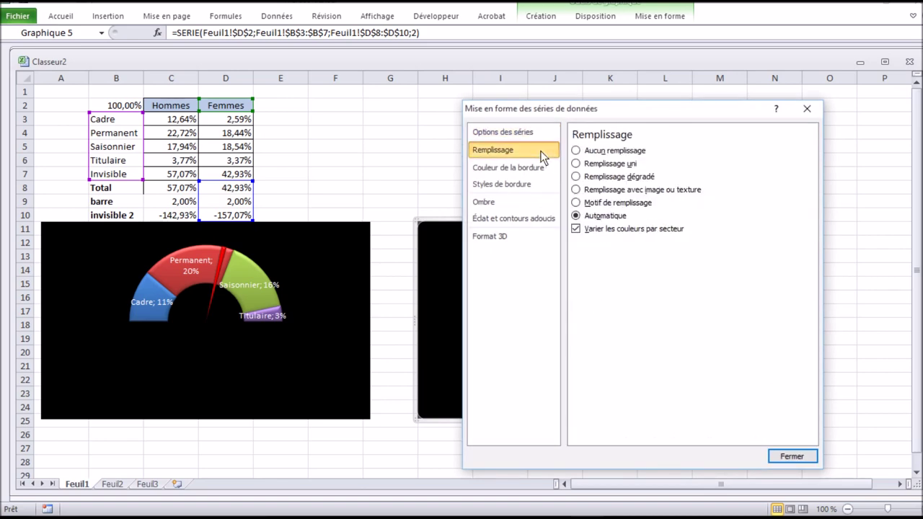
left_click(576, 150)
left_click(785, 456)
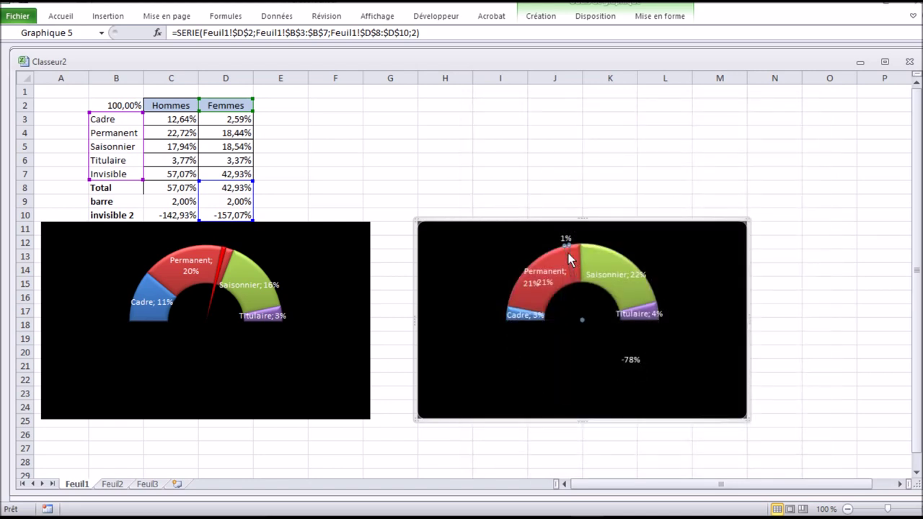
Delete the stray 1%, 21%, -78% percentage labels from the right-hand gauge
left_click(633, 362)
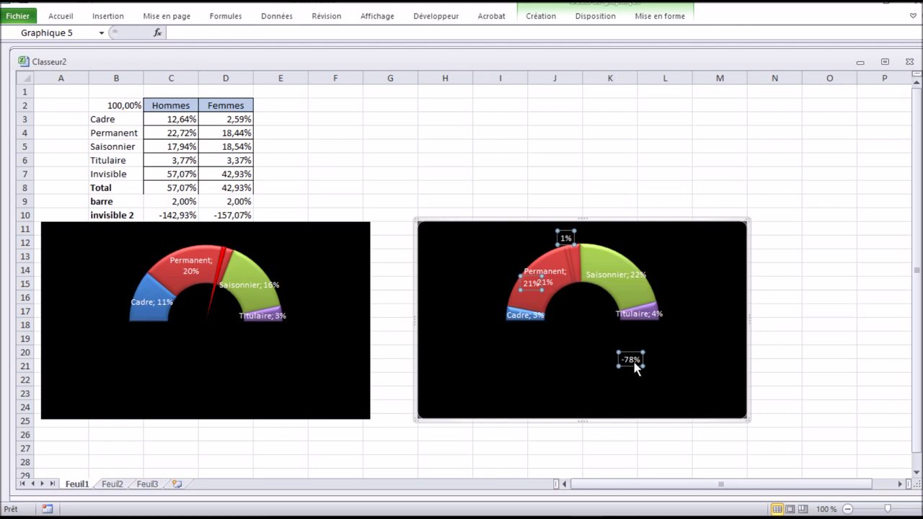
key("Delete")
left_click(574, 279)
right_click(573, 279)
left_click(570, 259)
Give the thin needle slice of the Femmes gauge a solid red fill
left_click(569, 260)
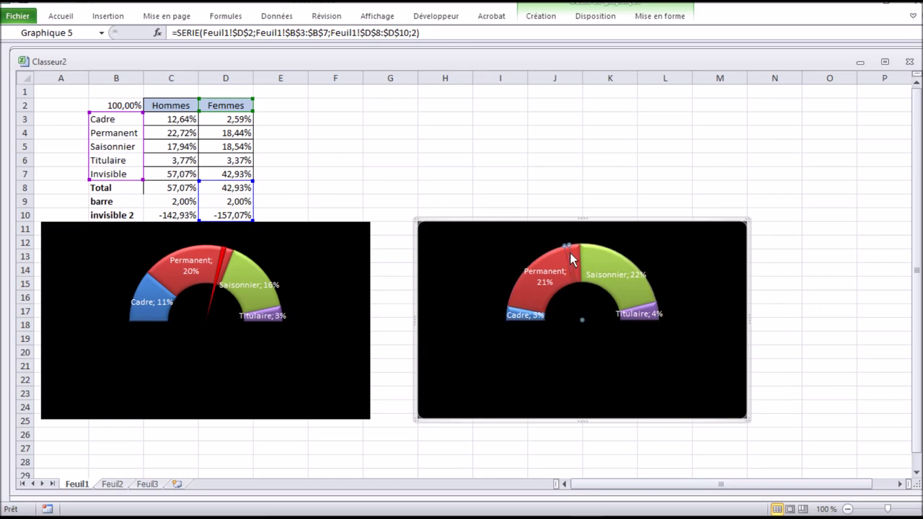
right_click(571, 260)
left_click(585, 371)
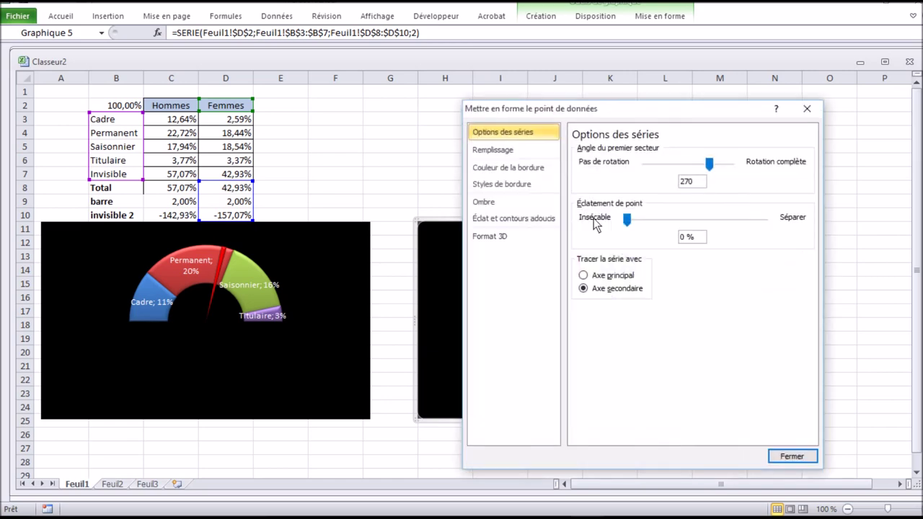
left_click(505, 150)
left_click(597, 178)
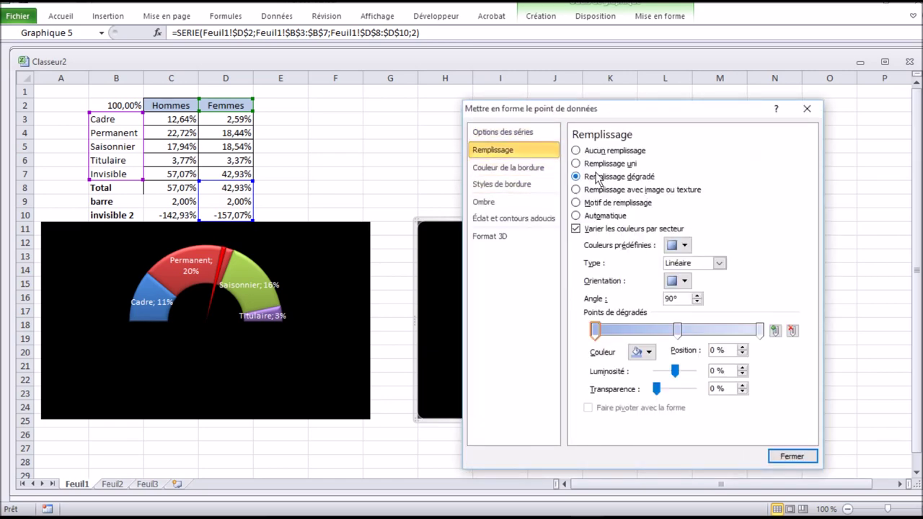
left_click(599, 164)
left_click(787, 461)
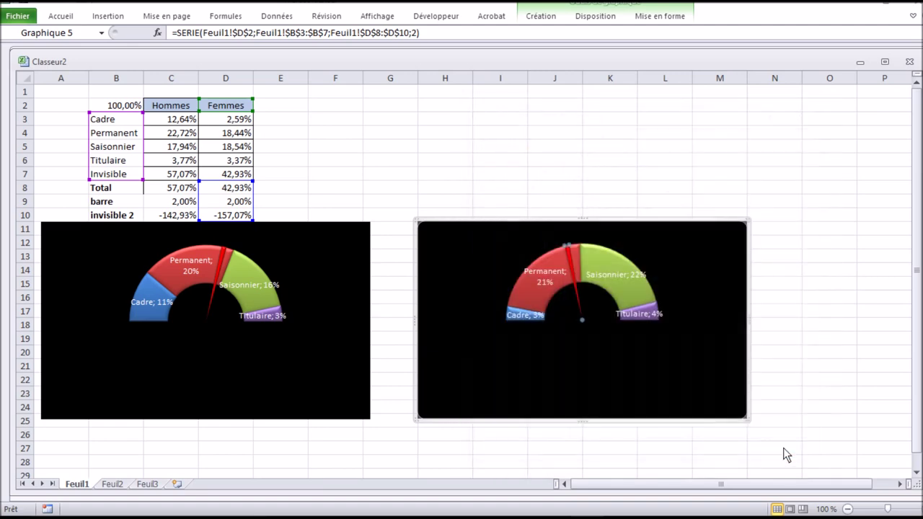
left_click(661, 262)
mouse_move(518, 358)
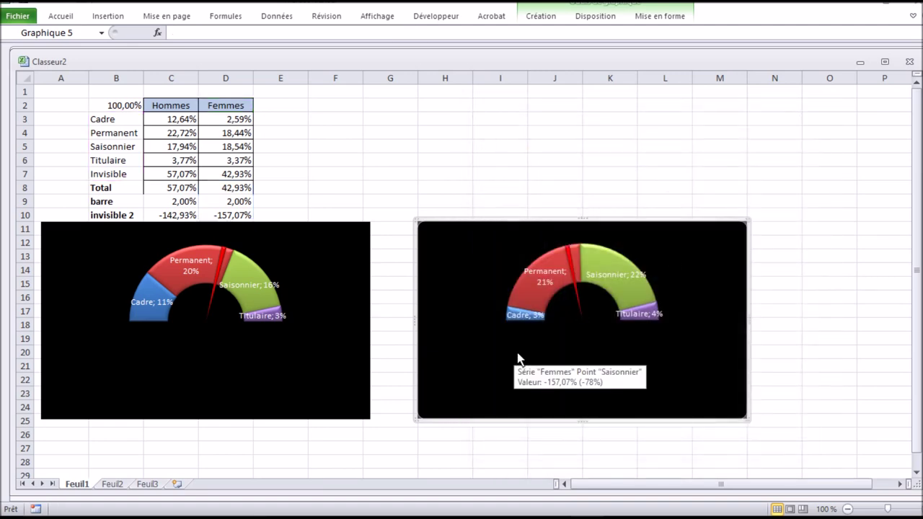
Add a centred overlay title to each chart and move it below its gauge
left_click(588, 18)
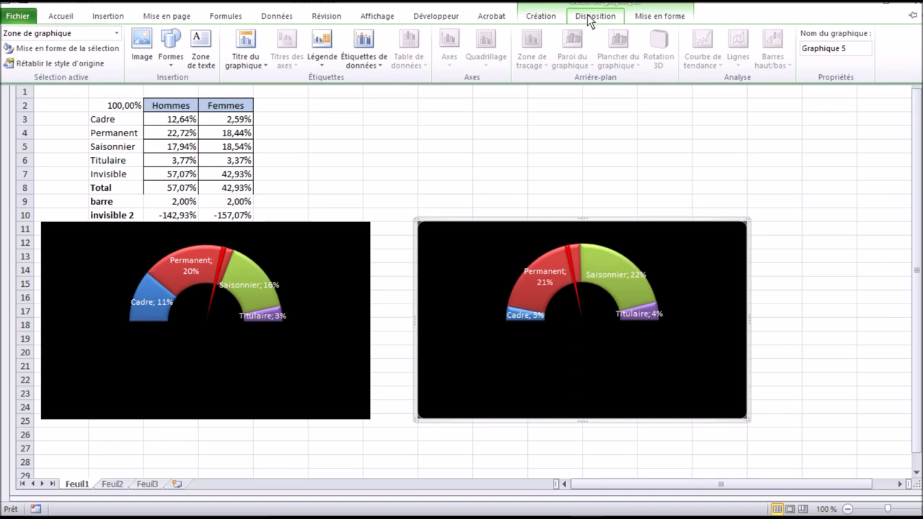
left_click(238, 55)
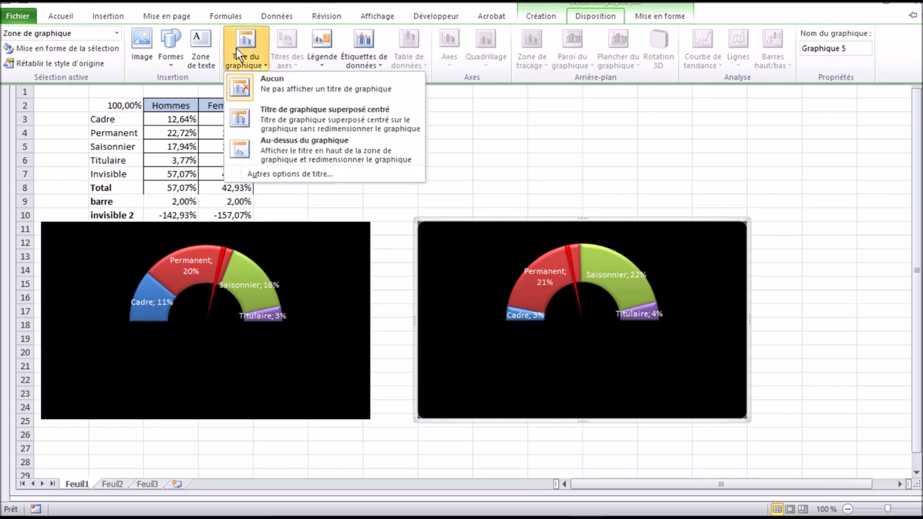
left_click(306, 113)
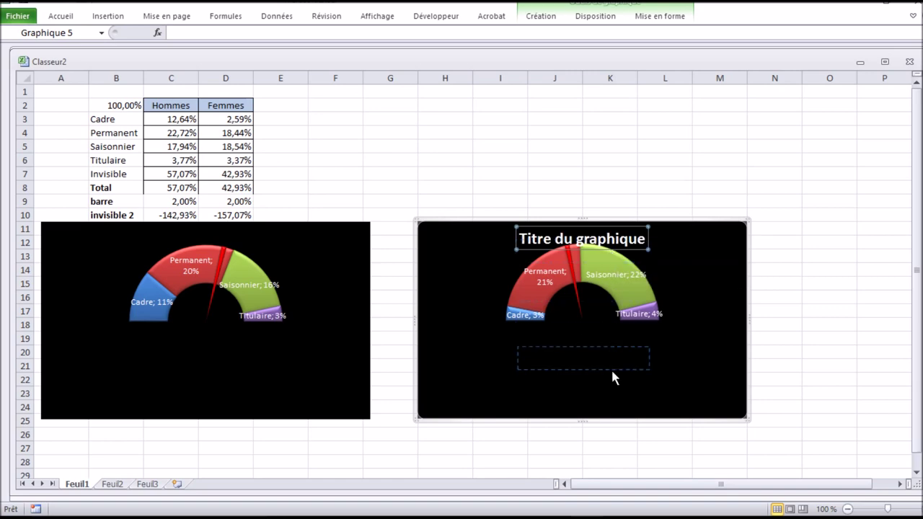
left_click_drag(613, 365, 612, 373)
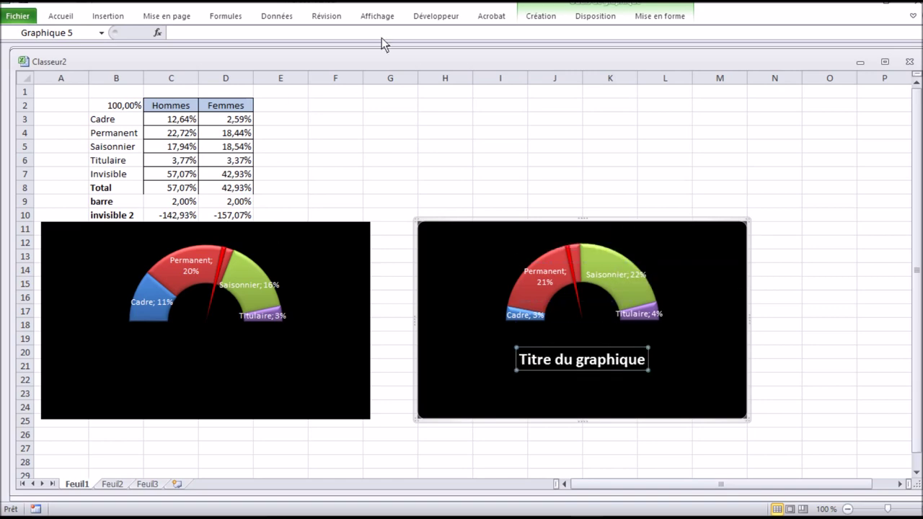
left_click(294, 356)
left_click(581, 18)
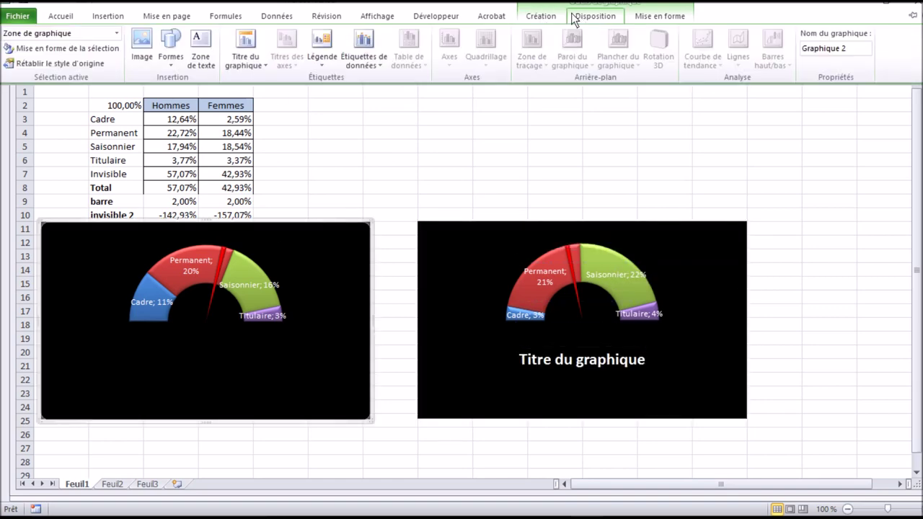
left_click(245, 49)
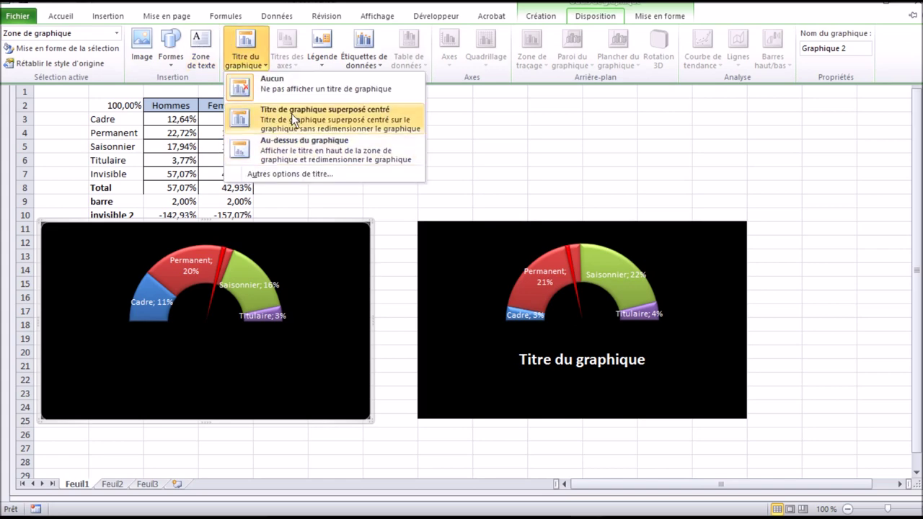
left_click(291, 113)
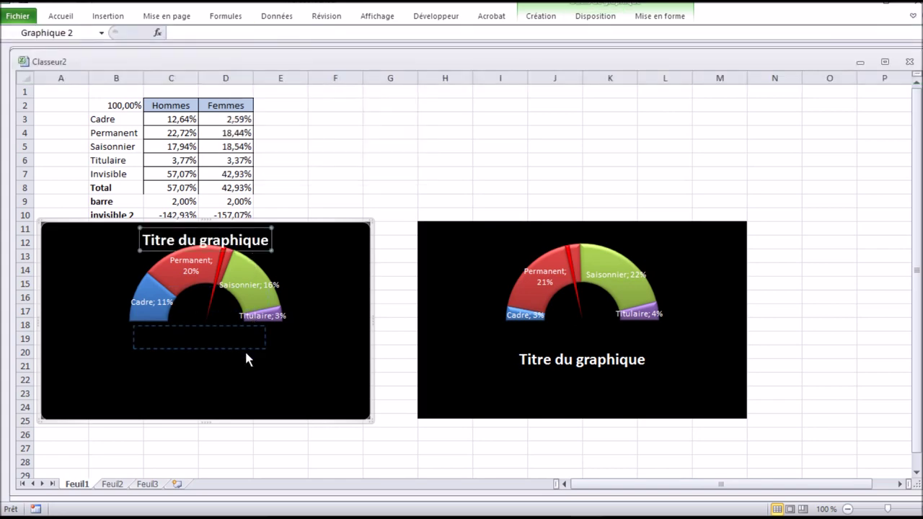
left_click_drag(247, 376, 248, 375)
Retitle the left gauge 'Salaire des Hommes' and the right gauge 'Salaire des Femmes'
left_click(192, 364)
double_click(193, 364)
left_click_drag(144, 363, 246, 364)
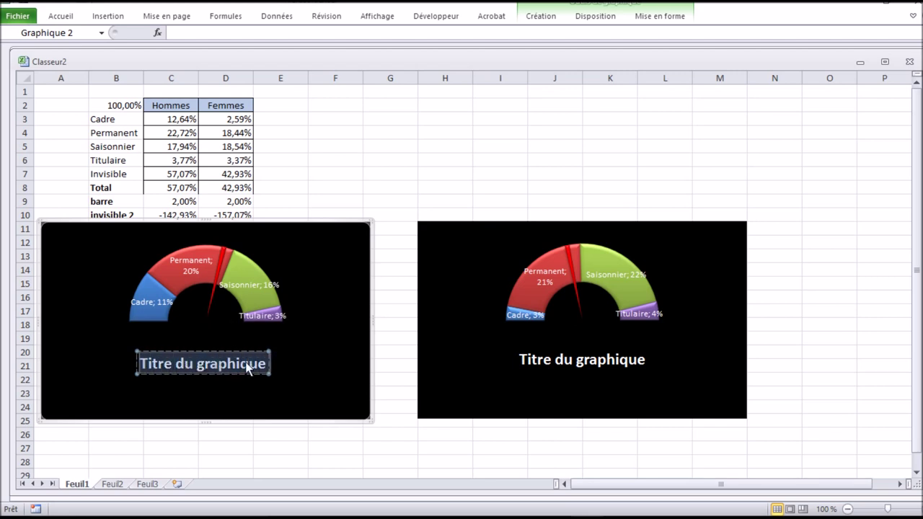
type("Sal")
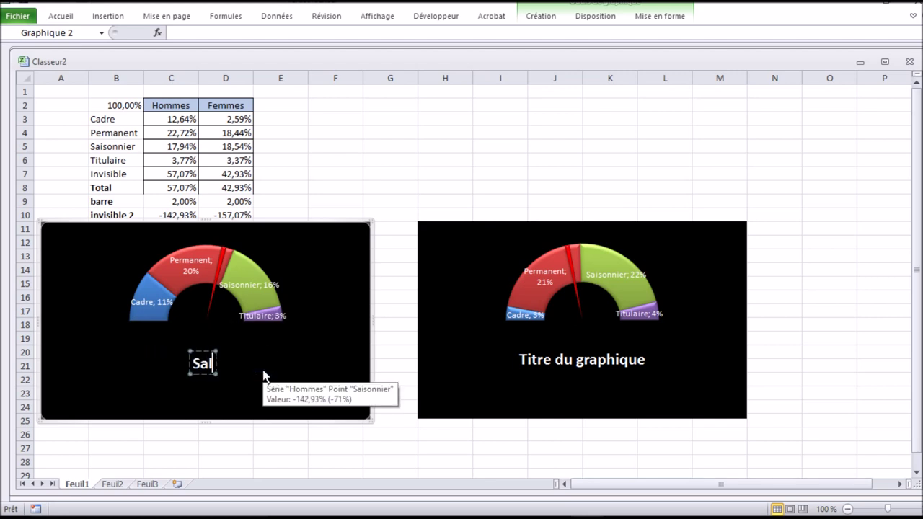
type("aire des")
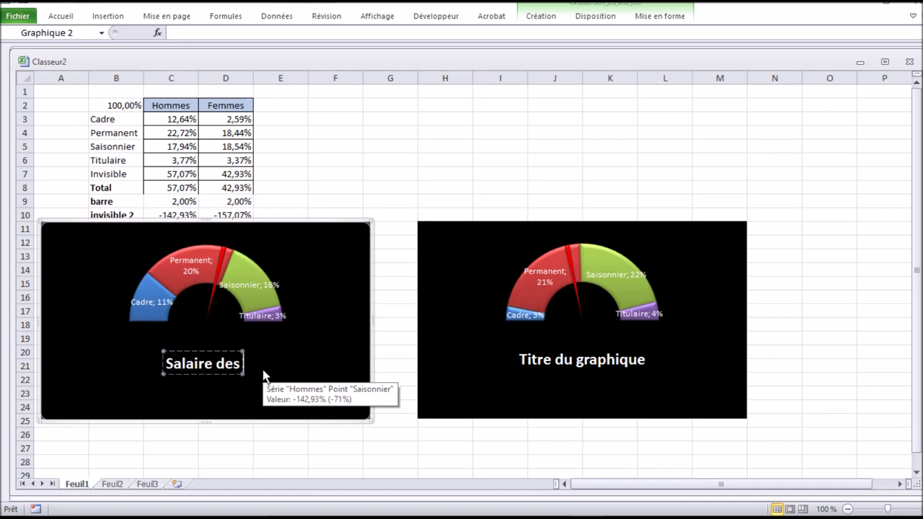
type(" Hommes")
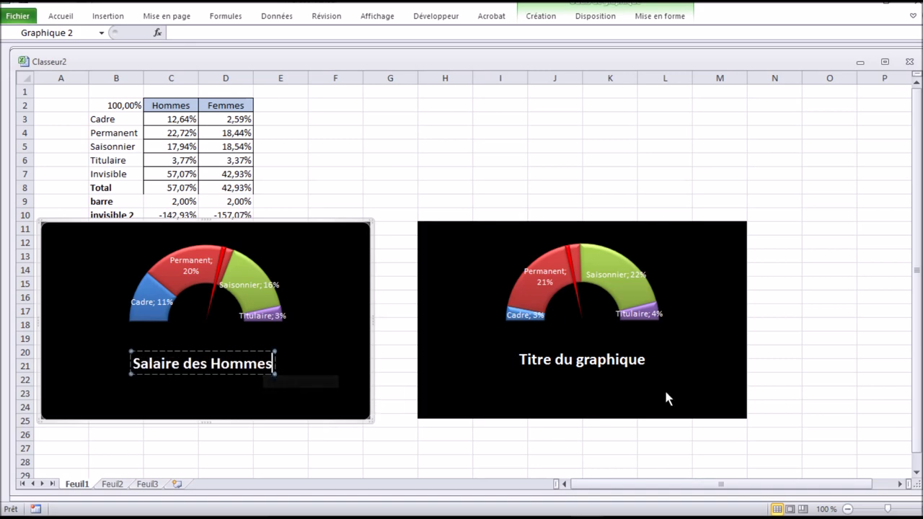
left_click(630, 365)
double_click(525, 365)
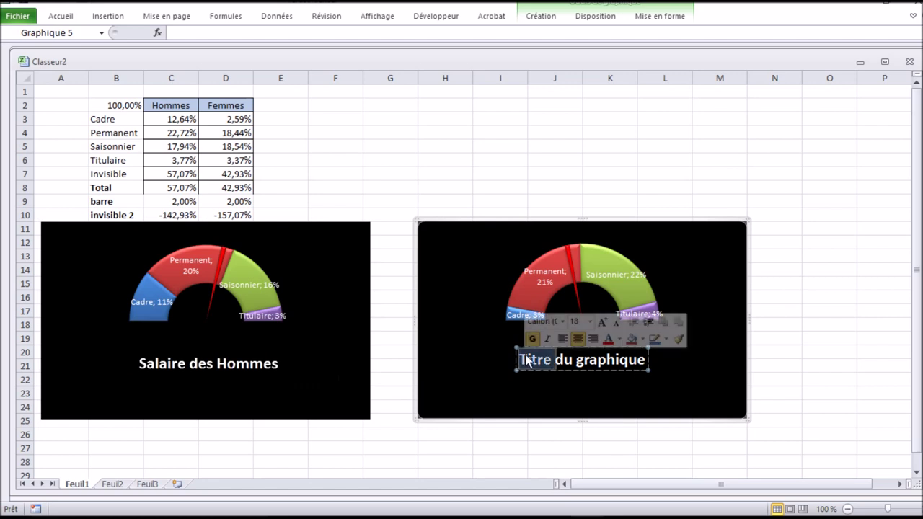
left_click_drag(647, 361, 504, 358)
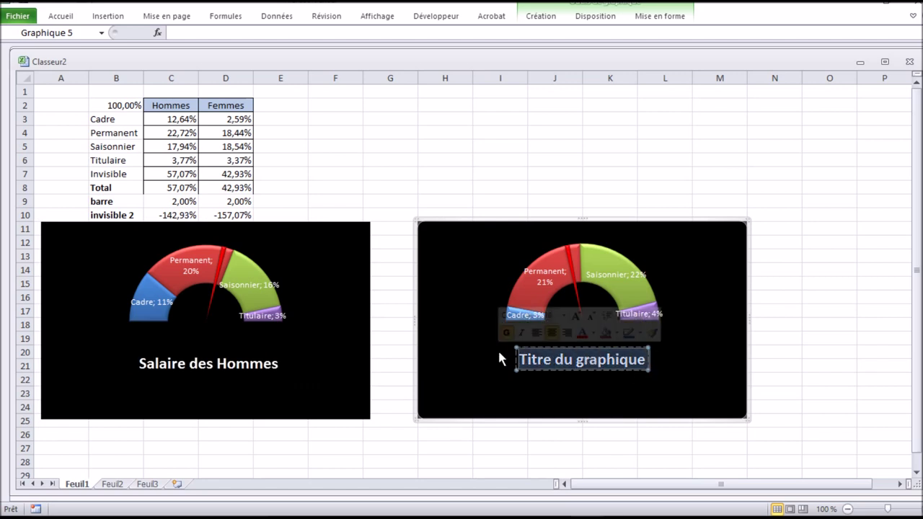
type("Salaire des Femmes")
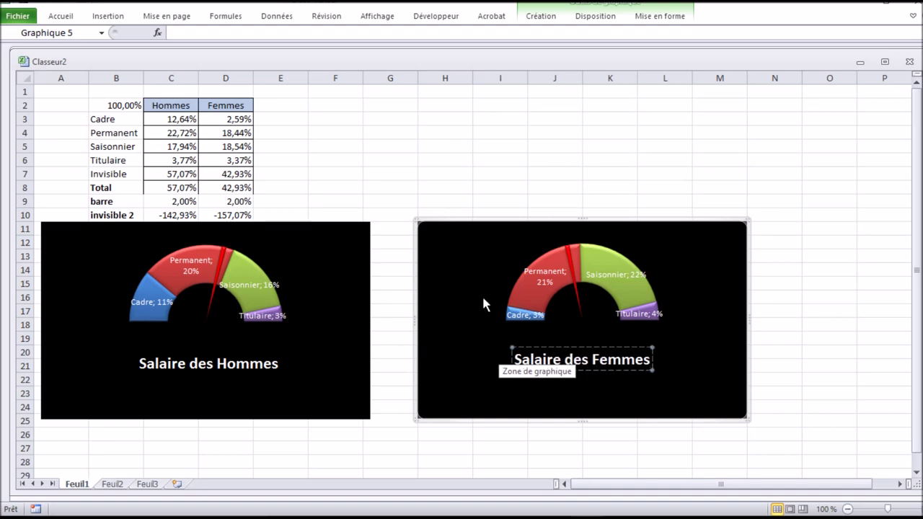
left_click(483, 298)
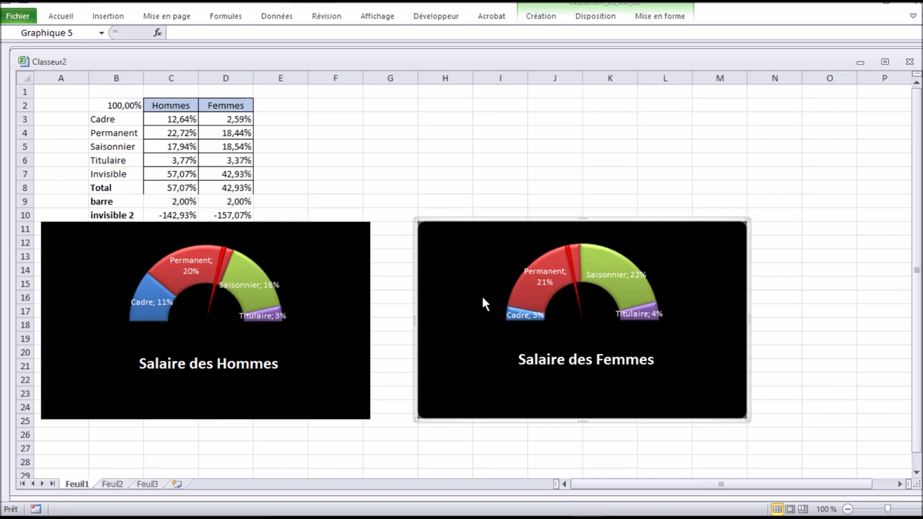